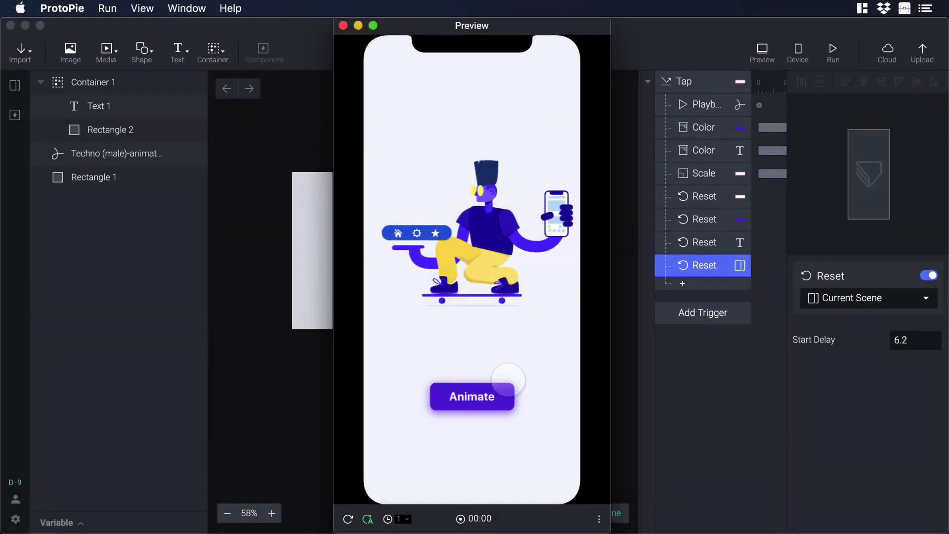
Download Shape.so's Techno (male) animated illustration as a JSON file, then switch to ProtoPie
{"action": "left_click", "coordinate": [494, 395]}
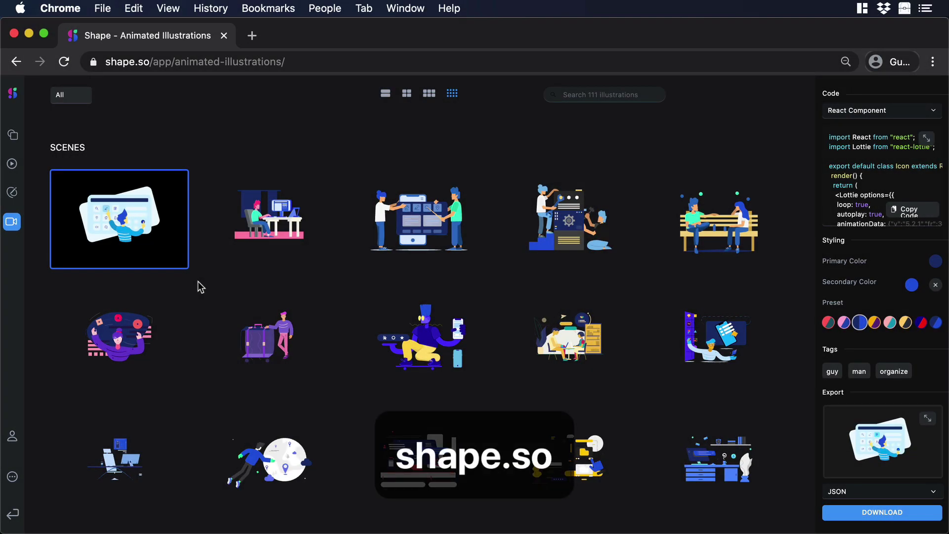
{"action": "left_click", "coordinate": [405, 320]}
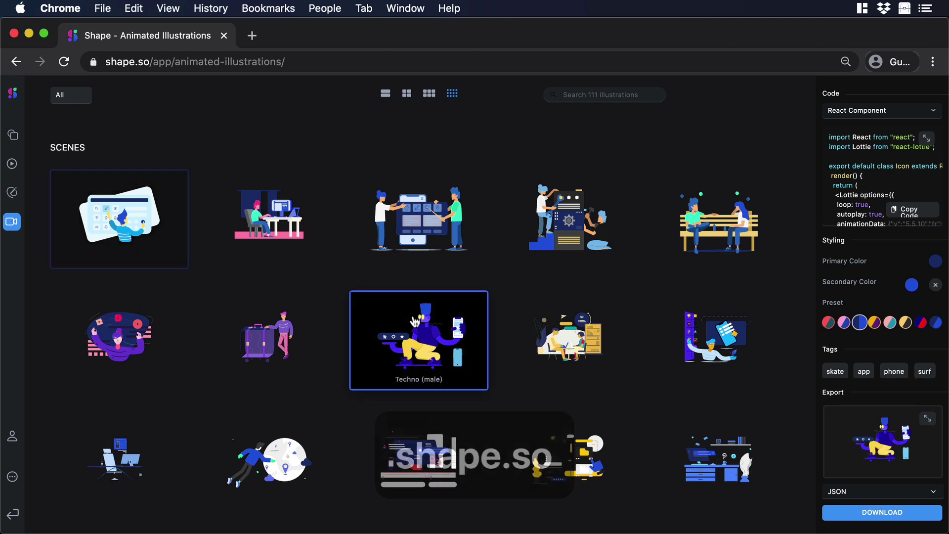
{"action": "left_click", "coordinate": [882, 513]}
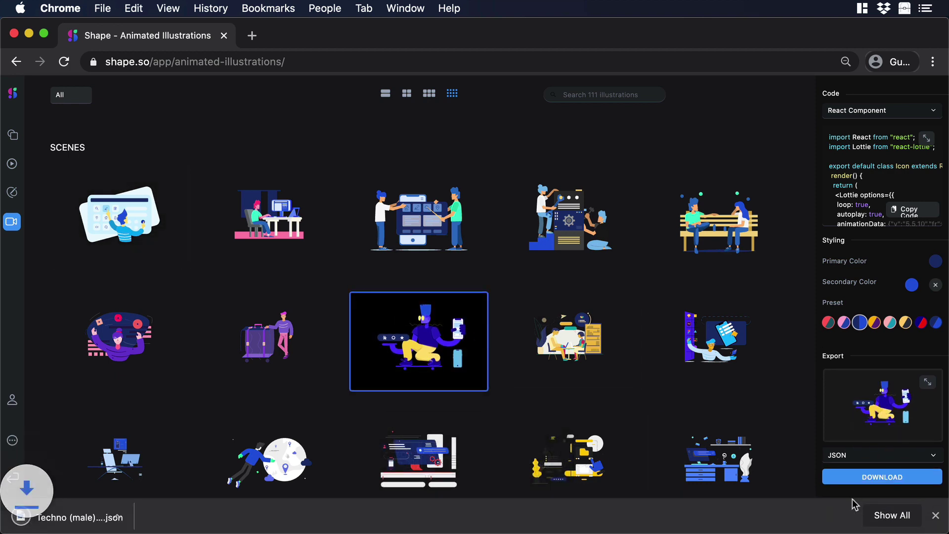
{"action": "key", "text": "super+Tab"}
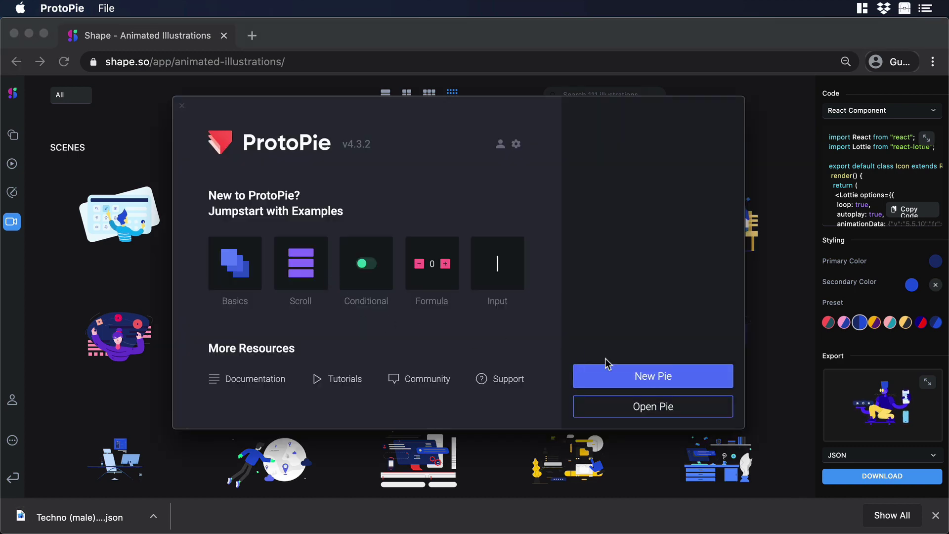
Create a new Pie and import the downloaded Techno JSON as a Lottie layer
{"action": "left_click", "coordinate": [635, 371]}
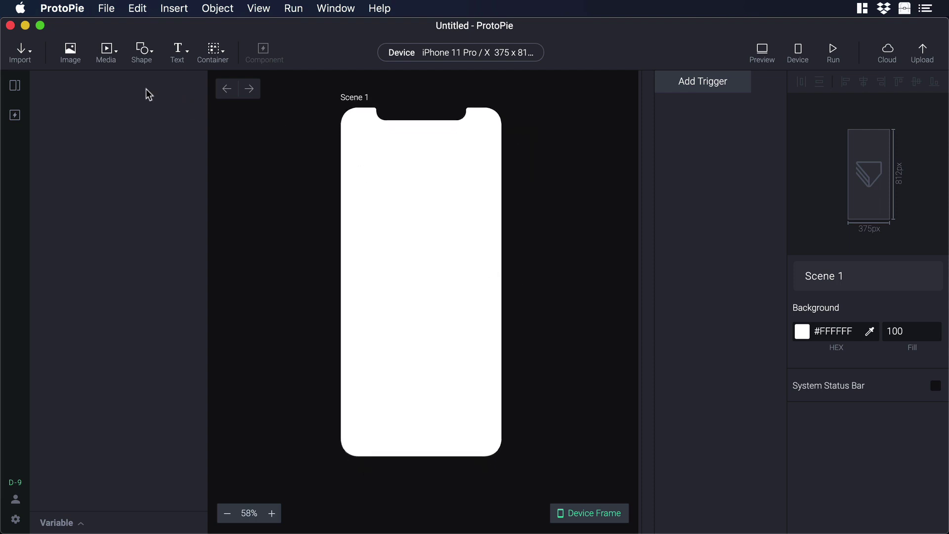
{"action": "left_click", "coordinate": [110, 55]}
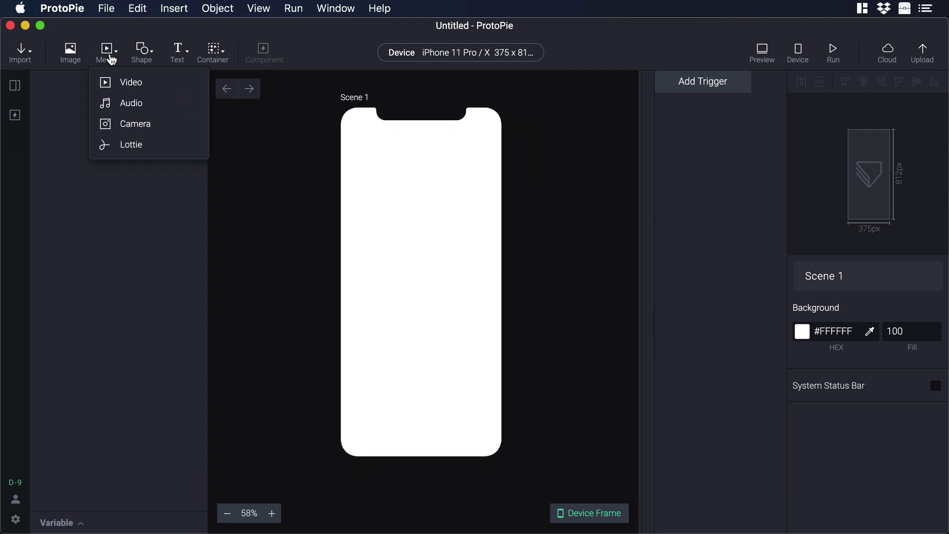
{"action": "left_click", "coordinate": [131, 145]}
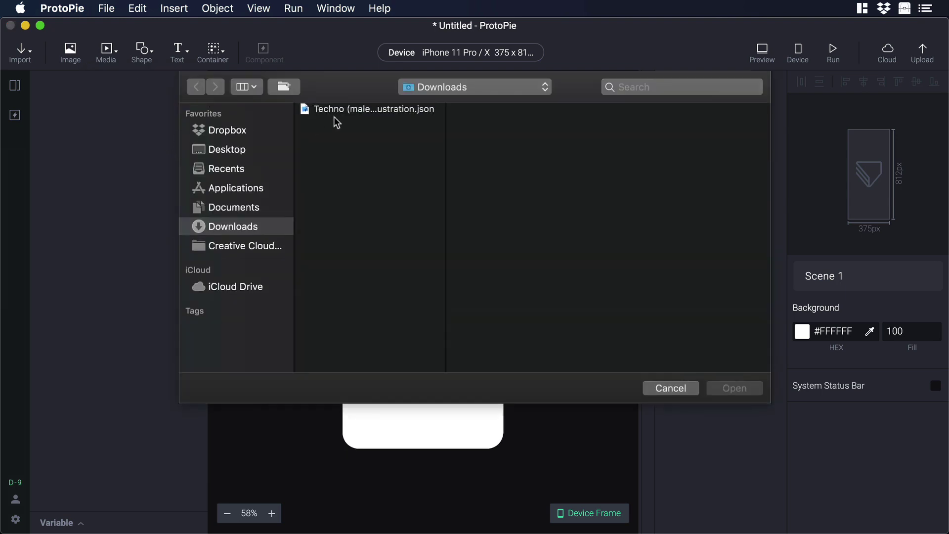
{"action": "left_click", "coordinate": [350, 115]}
{"action": "left_click", "coordinate": [733, 389]}
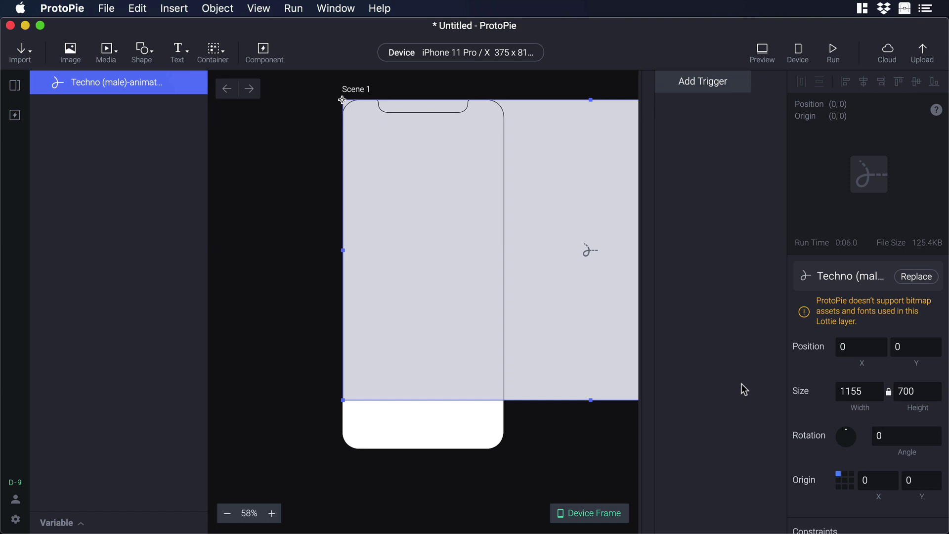
Resize the Techno Lottie layer to width 603 and position it at X -114, Y 156
{"action": "left_click", "coordinate": [858, 389]}
{"action": "type", "text": "603"}
{"action": "key", "text": "Return"}
{"action": "left_click", "coordinate": [855, 343]}
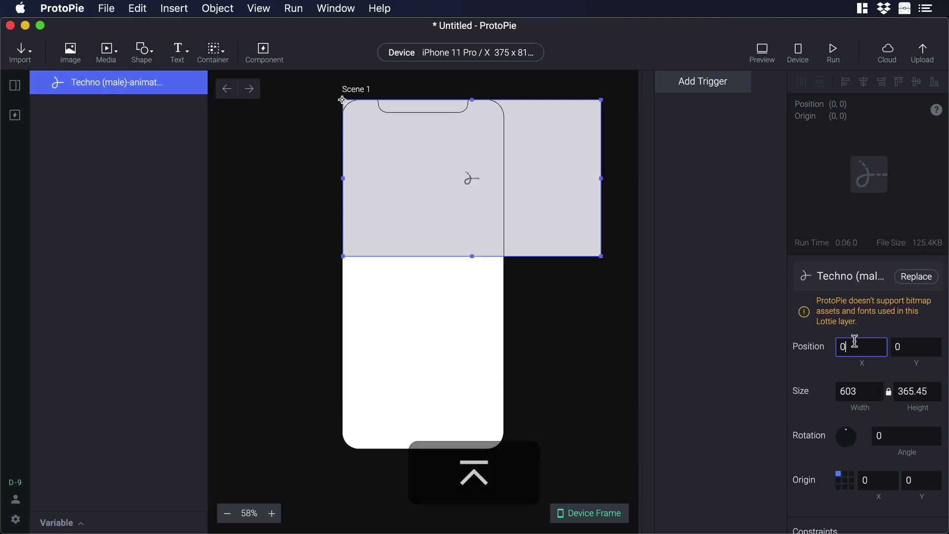
{"action": "type", "text": "-114"}
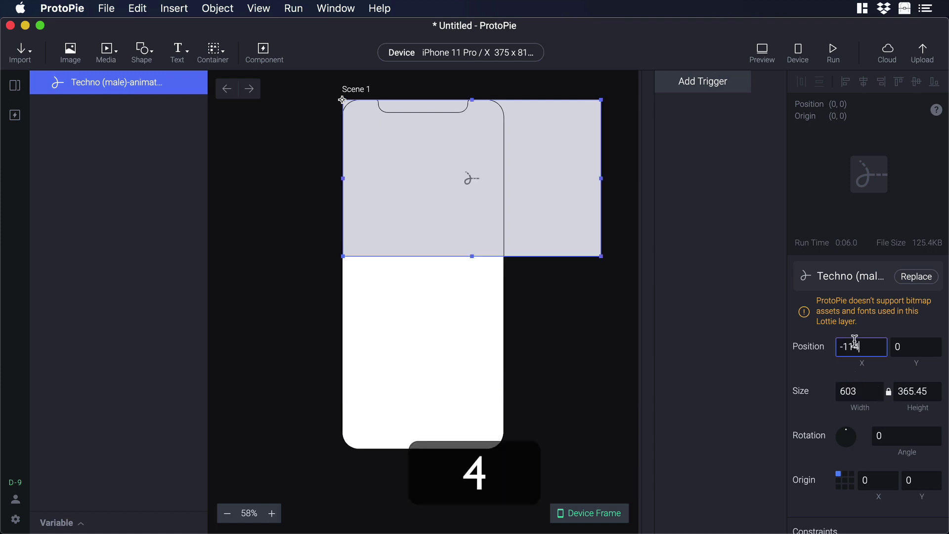
{"action": "key", "text": "Return"}
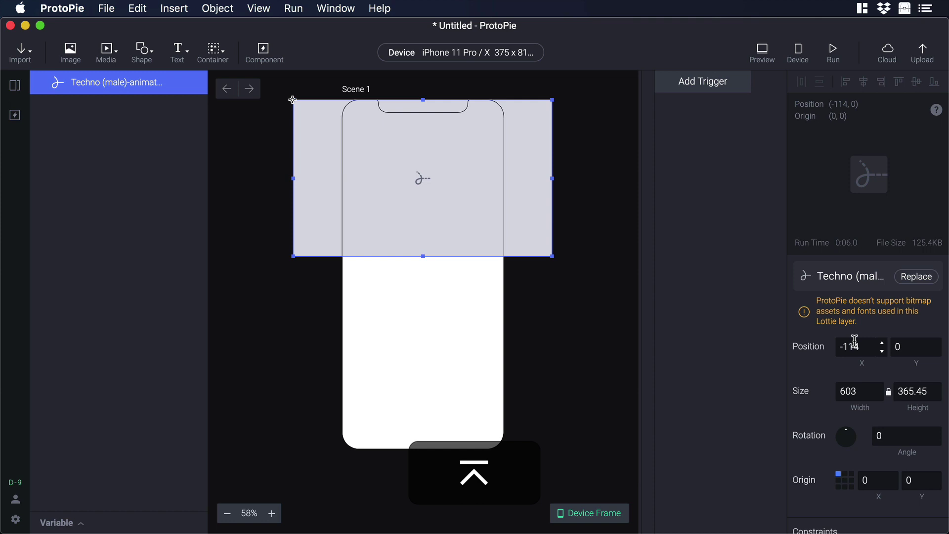
{"action": "left_click", "coordinate": [905, 345]}
{"action": "type", "text": "156"}
{"action": "key", "text": "Return"}
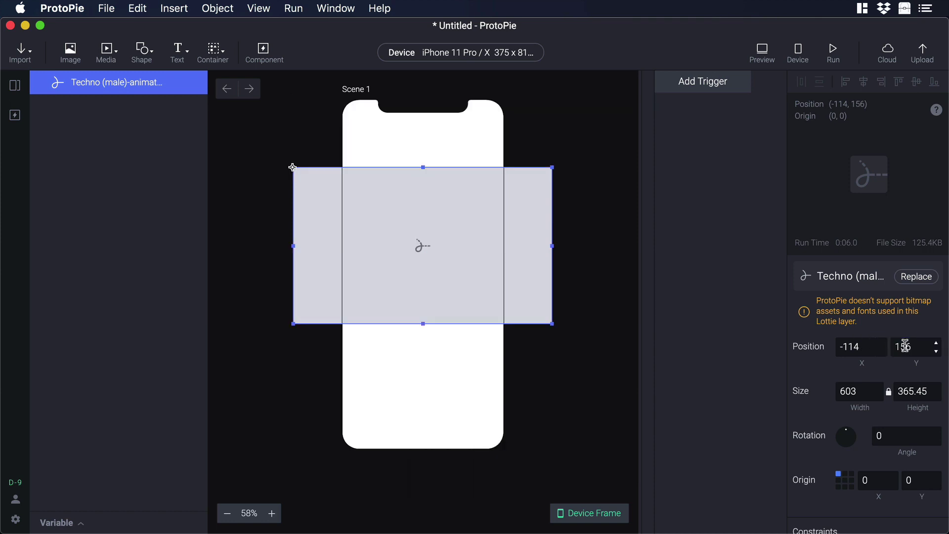
{"action": "left_click", "coordinate": [417, 351]}
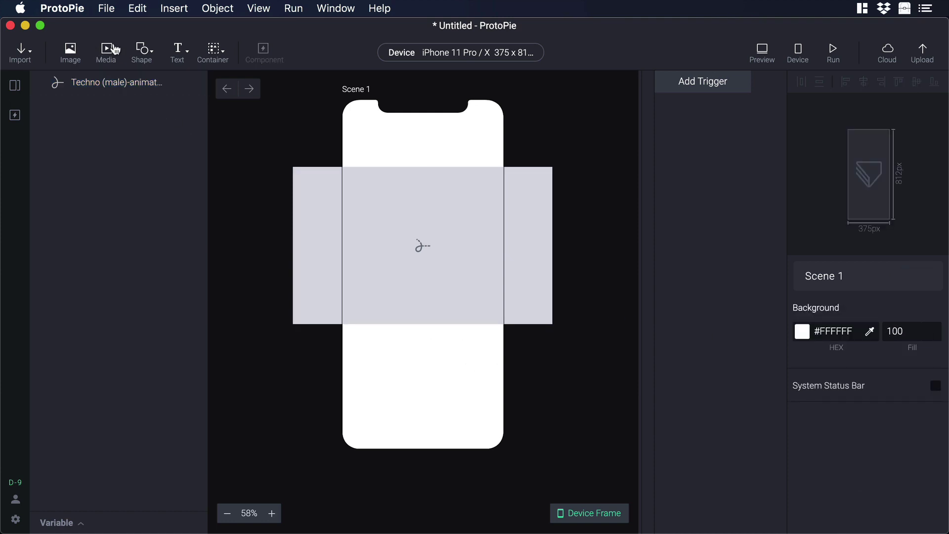
Add a rectangle stretched to the full 375 × 812 screen, placed beneath the animation layer
{"action": "left_click", "coordinate": [146, 51]}
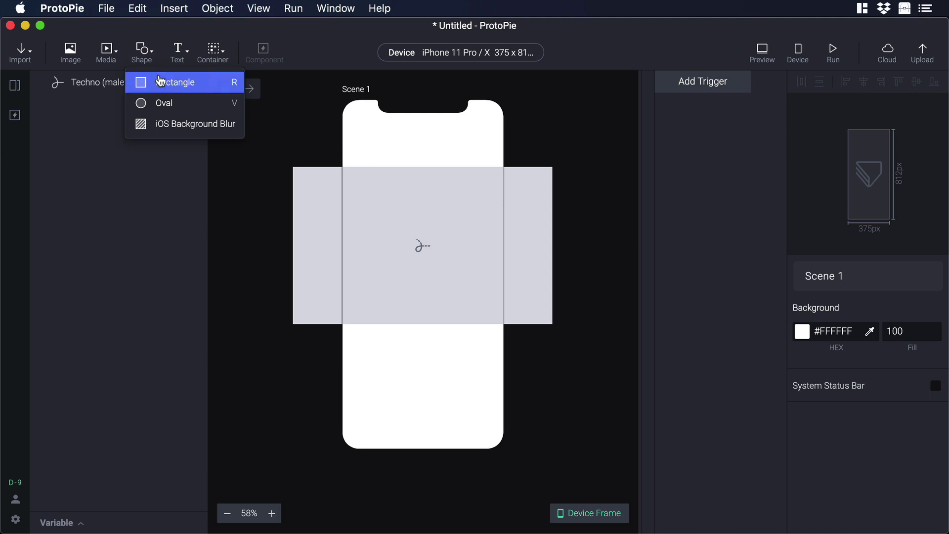
{"action": "left_click", "coordinate": [168, 82]}
{"action": "left_click_drag", "start_coordinate": [364, 141], "coordinate": [364, 448]}
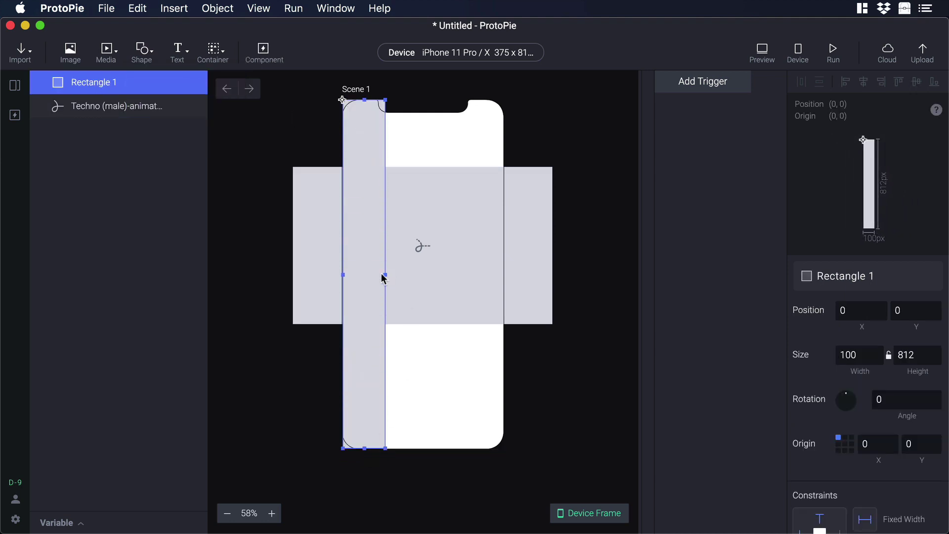
{"action": "left_click_drag", "start_coordinate": [385, 275], "coordinate": [503, 280]}
{"action": "left_click_drag", "start_coordinate": [94, 84], "coordinate": [94, 126]}
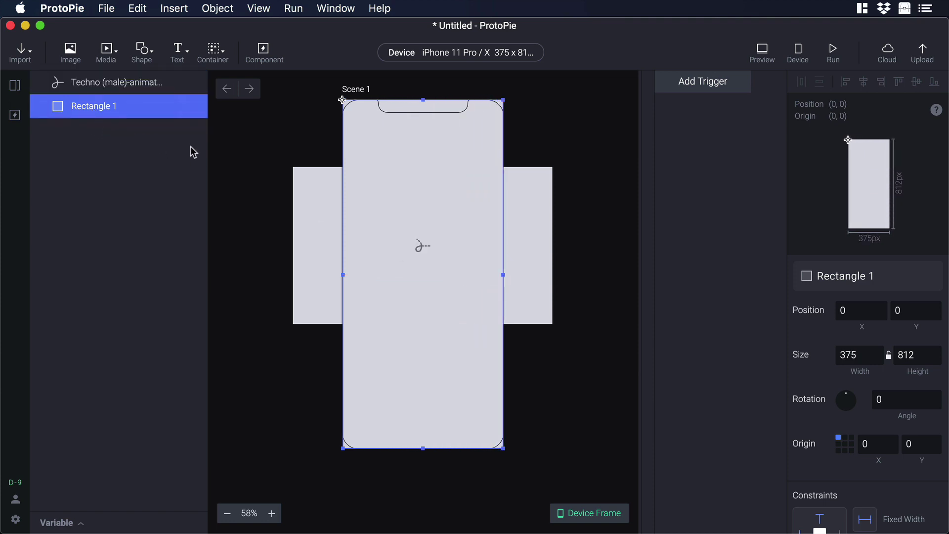
Fill the background rectangle with #F3F6FF
{"action": "scroll", "coordinate": [880, 398], "scroll_direction": "down", "scroll_amount": 2}
{"action": "scroll", "coordinate": [881, 398], "scroll_direction": "down", "scroll_amount": 10}
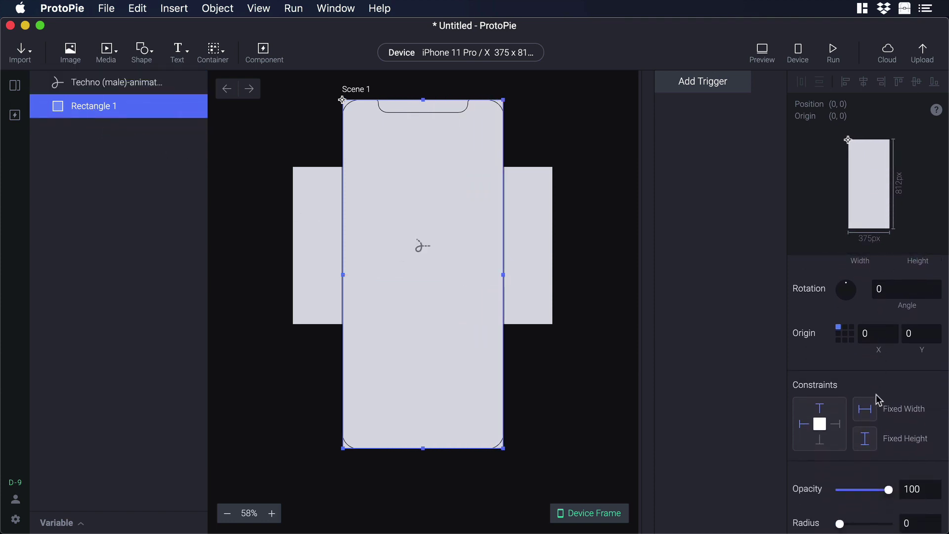
{"action": "double_click", "coordinate": [856, 406]}
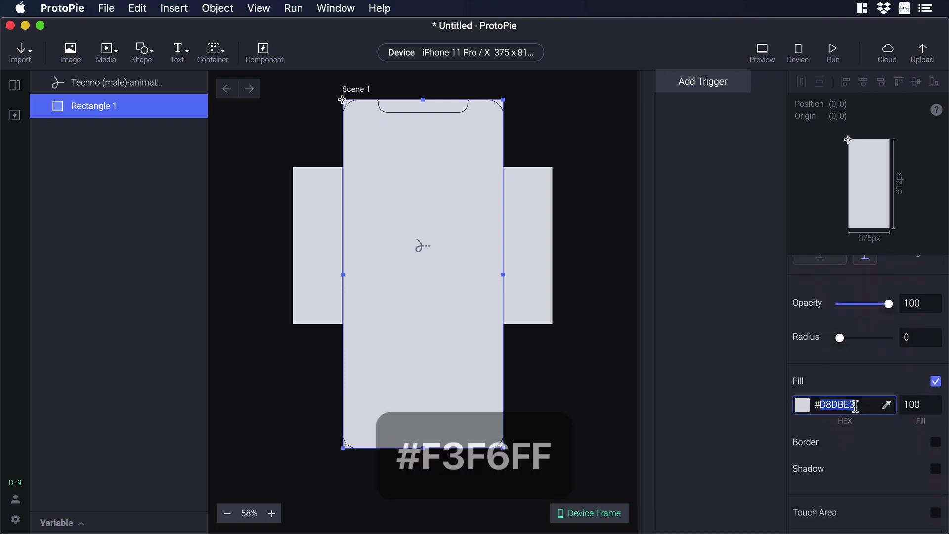
{"action": "type", "text": "F3F6FF"}
{"action": "key", "text": "Return"}
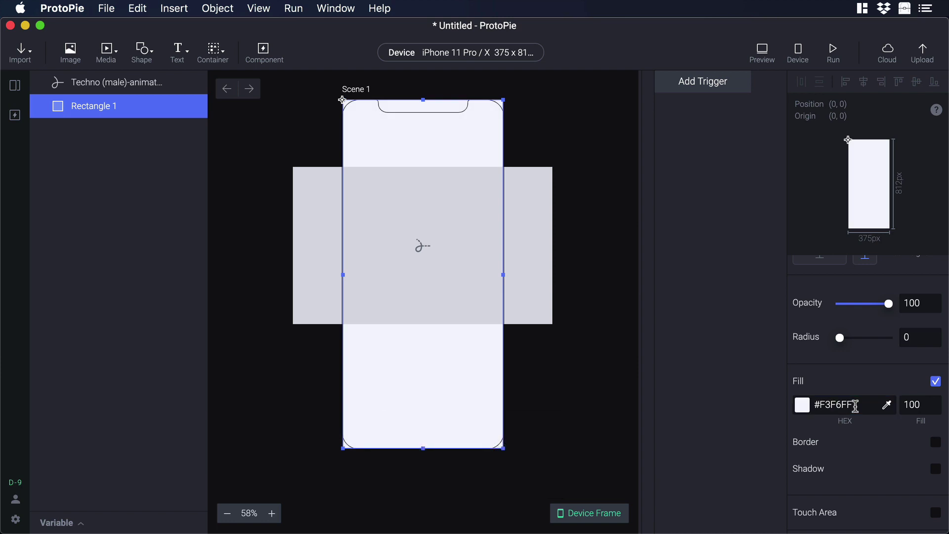
{"action": "left_click", "coordinate": [143, 51]}
Add Rectangle 2 above the animation layer and size it 146 × 48
{"action": "left_click", "coordinate": [160, 83]}
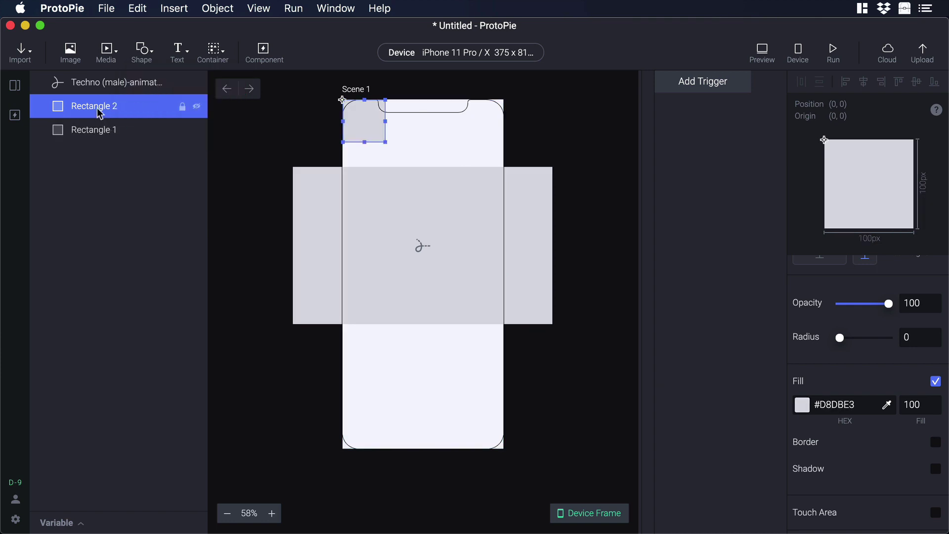
{"action": "left_click_drag", "start_coordinate": [102, 110], "coordinate": [97, 81]}
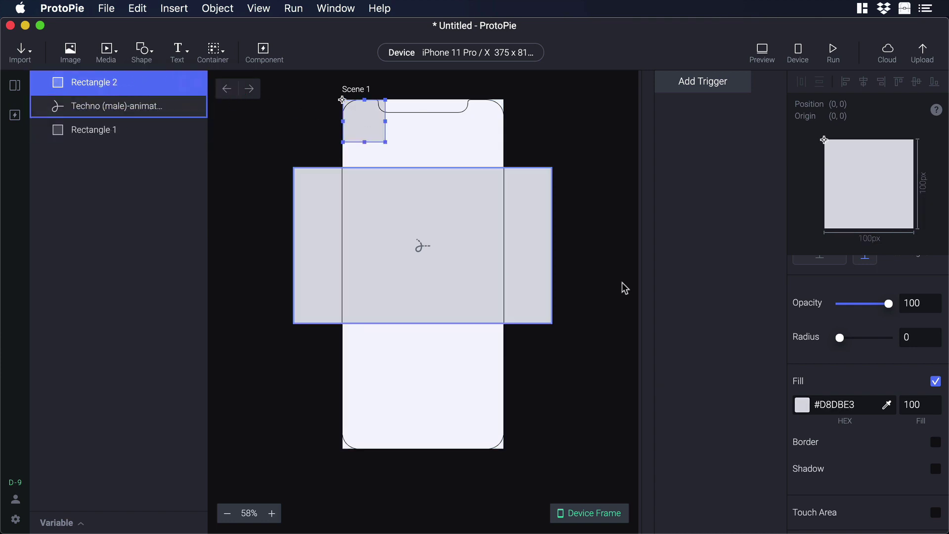
{"action": "scroll", "coordinate": [831, 341], "scroll_direction": "up", "scroll_amount": 5}
{"action": "left_click", "coordinate": [860, 356]}
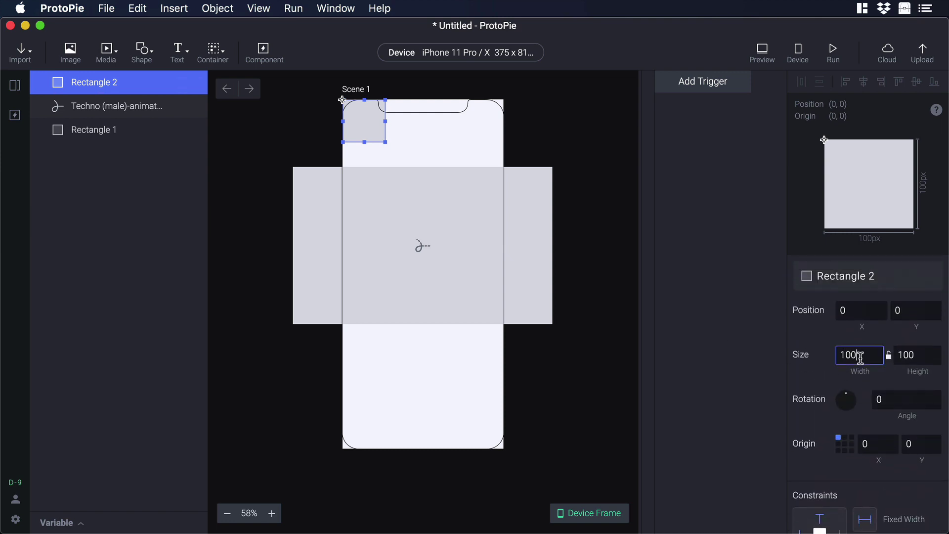
{"action": "type", "text": "146"}
{"action": "left_click", "coordinate": [918, 352]}
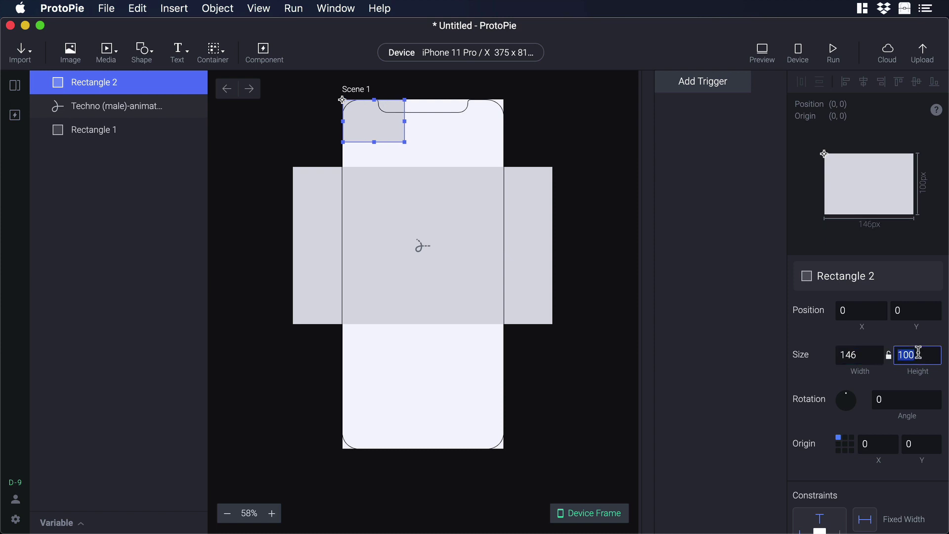
{"action": "type", "text": "48"}
{"action": "key", "text": "Return"}
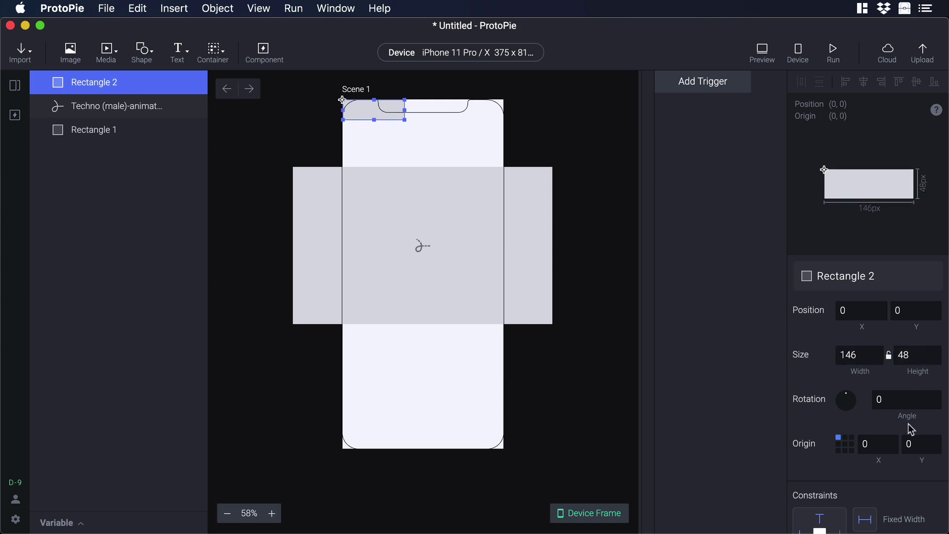
Set Rectangle 2's origin to its centre and its corner radius to 10
{"action": "scroll", "coordinate": [909, 423], "scroll_direction": "down", "scroll_amount": 3}
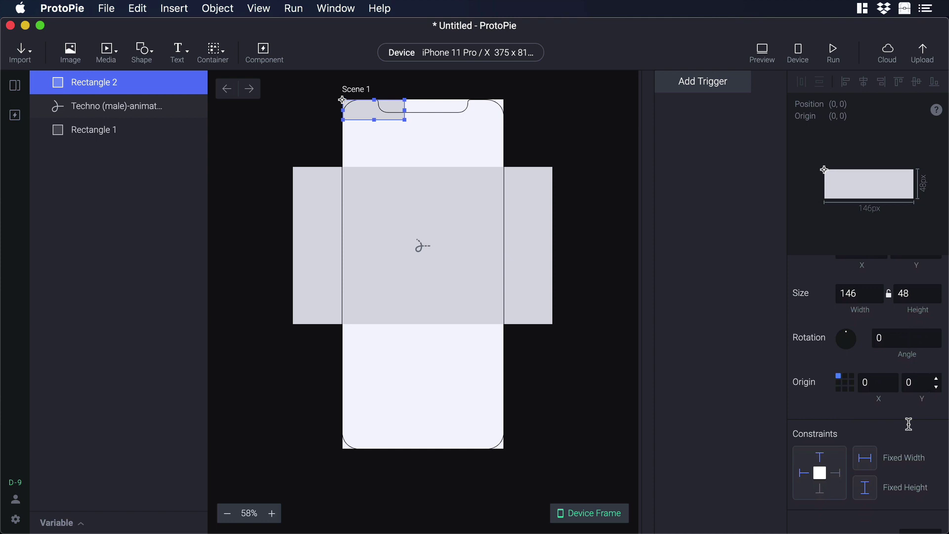
{"action": "scroll", "coordinate": [908, 424], "scroll_direction": "down", "scroll_amount": 1}
{"action": "left_click", "coordinate": [846, 359]}
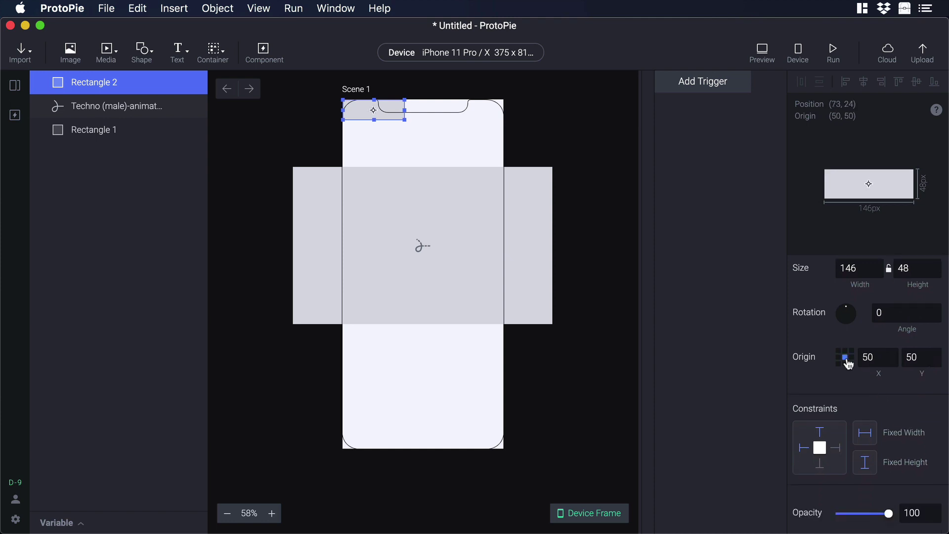
{"action": "scroll", "coordinate": [909, 404], "scroll_direction": "down", "scroll_amount": 4}
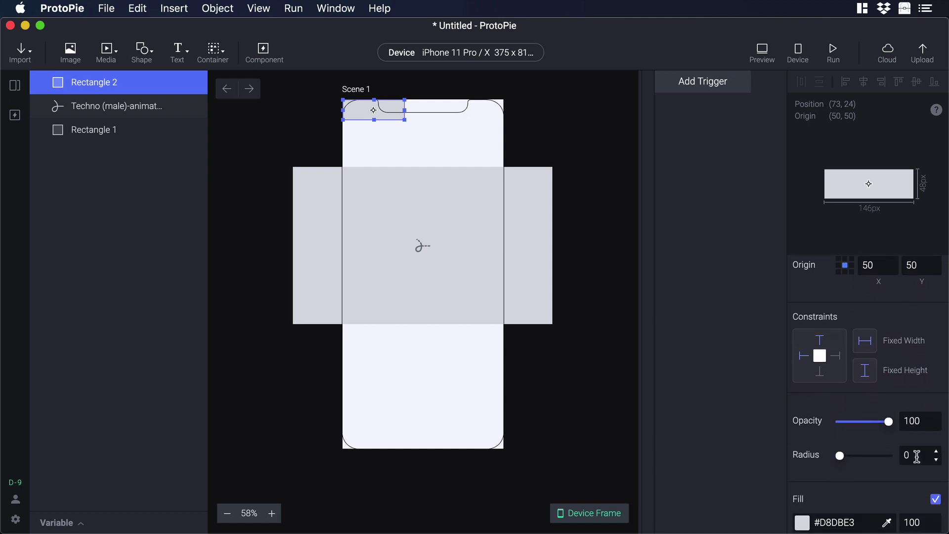
{"action": "left_click", "coordinate": [917, 455]}
{"action": "type", "text": "10"}
{"action": "key", "text": "Return"}
{"action": "scroll", "coordinate": [882, 352], "scroll_direction": "up", "scroll_amount": 7}
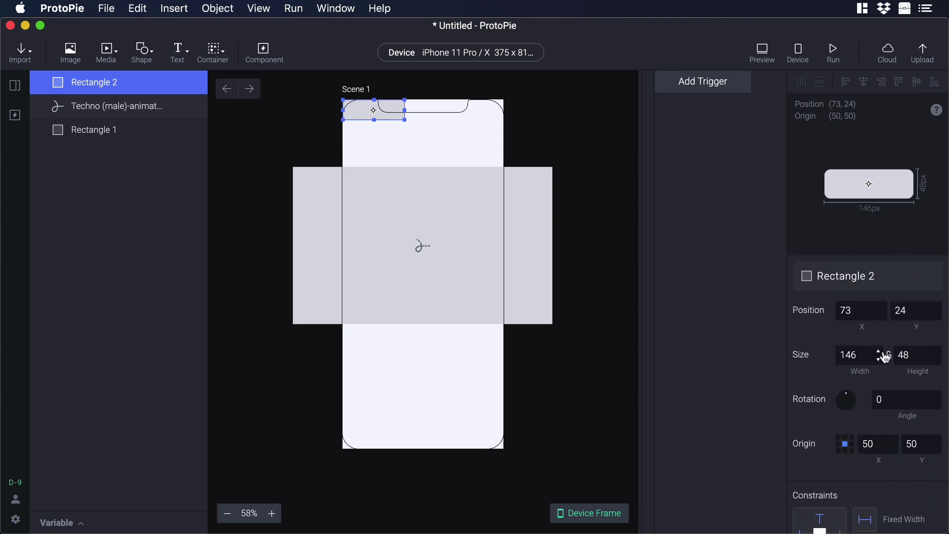
Position Rectangle 2 at X 188, Y 625
{"action": "left_click", "coordinate": [861, 312]}
{"action": "type", "text": "188"}
{"action": "left_click", "coordinate": [911, 310]}
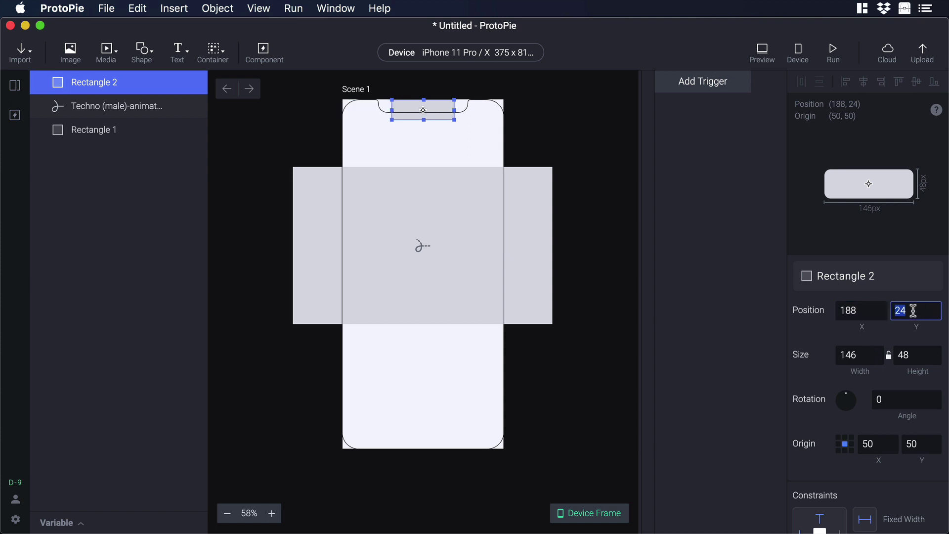
{"action": "type", "text": "625"}
{"action": "key", "text": "Return"}
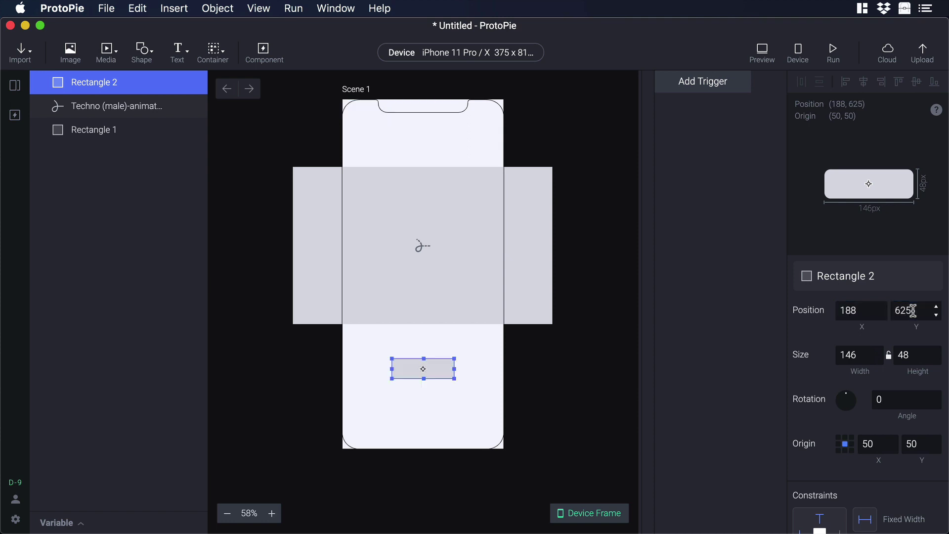
Fill Rectangle 2 with purple #5323DD
{"action": "scroll", "coordinate": [907, 390], "scroll_direction": "down", "scroll_amount": 3}
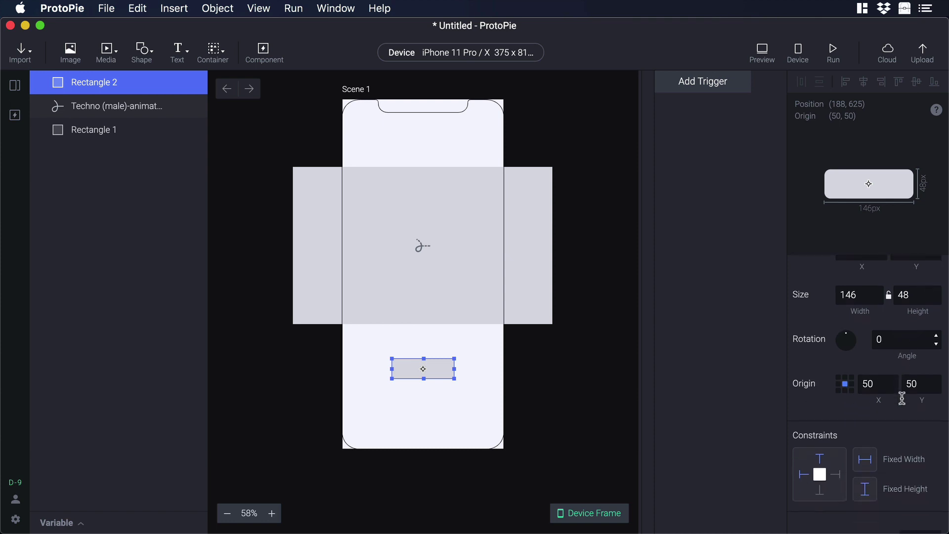
{"action": "scroll", "coordinate": [902, 398], "scroll_direction": "down", "scroll_amount": 12}
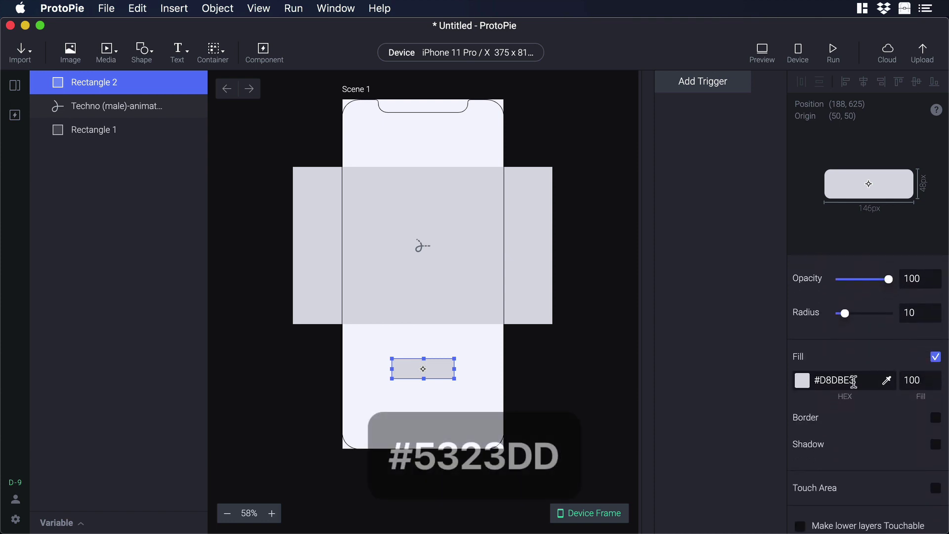
{"action": "double_click", "coordinate": [848, 379]}
{"action": "type", "text": "5323DD"}
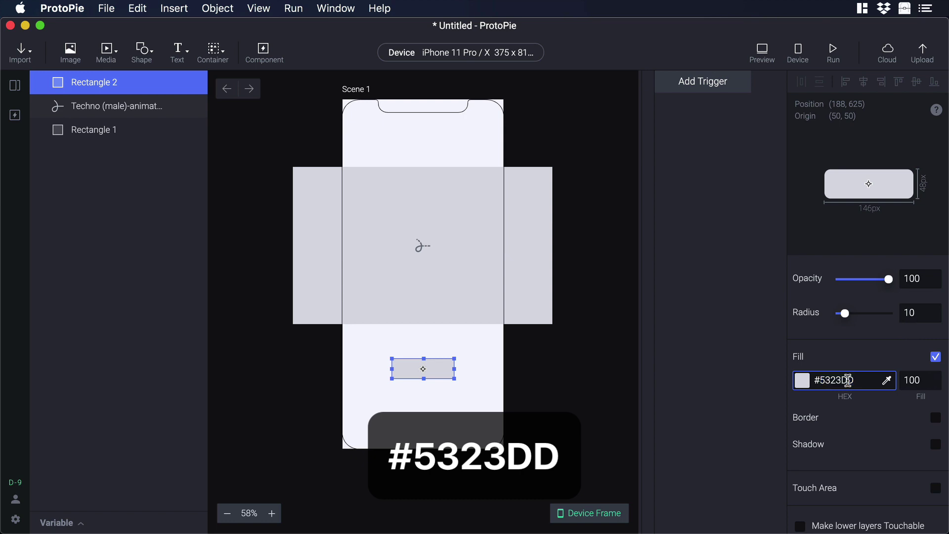
{"action": "key", "text": "Return"}
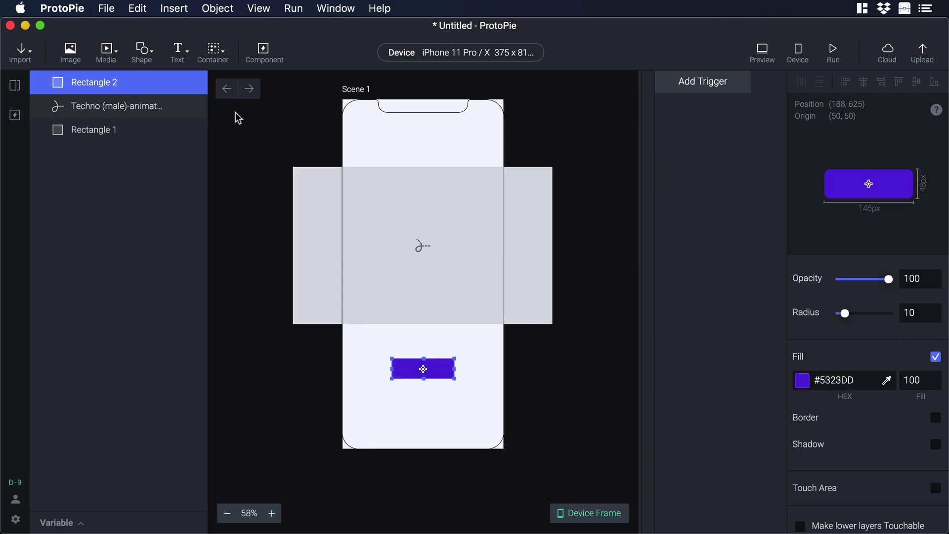
{"action": "left_click", "coordinate": [178, 53]}
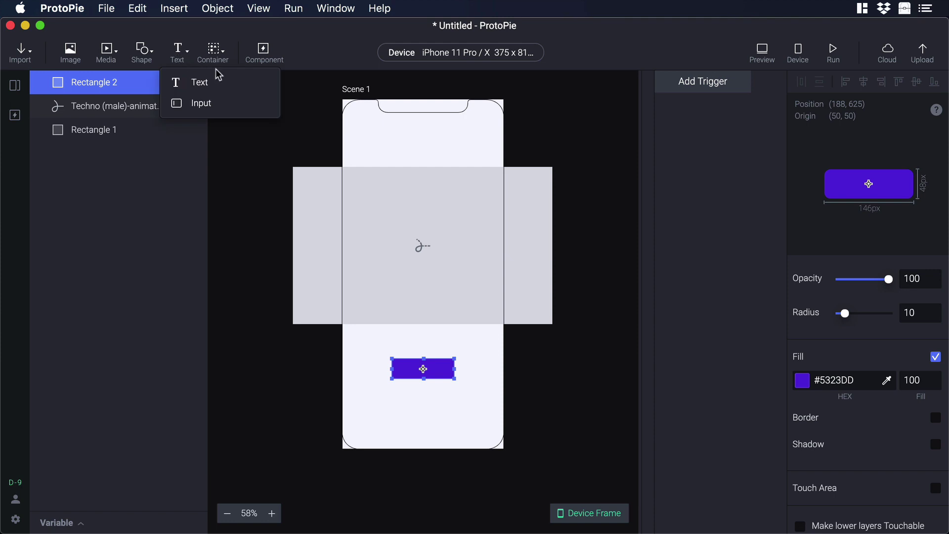
Add a text layer on the purple button in SF Pro Display Bold, size 20
{"action": "left_click", "coordinate": [209, 83]}
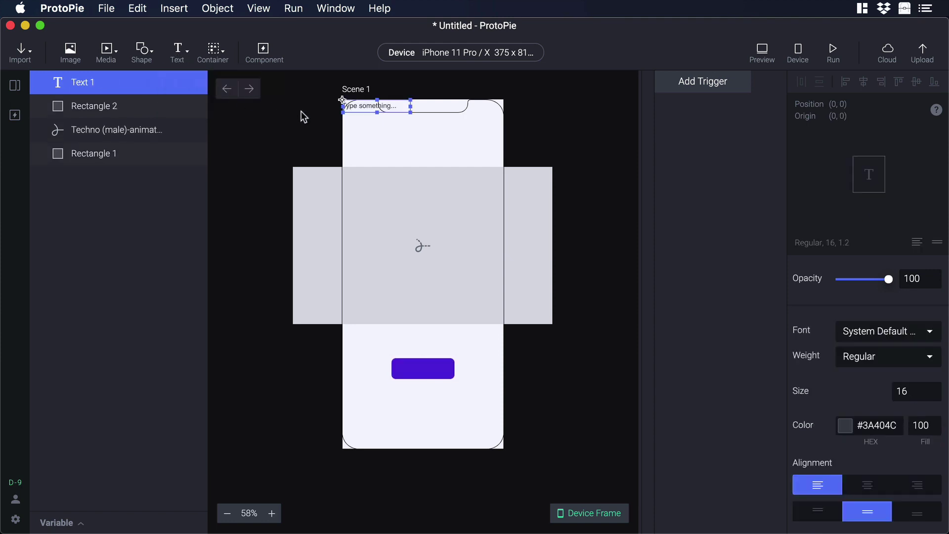
{"action": "left_click_drag", "start_coordinate": [366, 106], "coordinate": [436, 372]}
{"action": "left_click", "coordinate": [880, 334]}
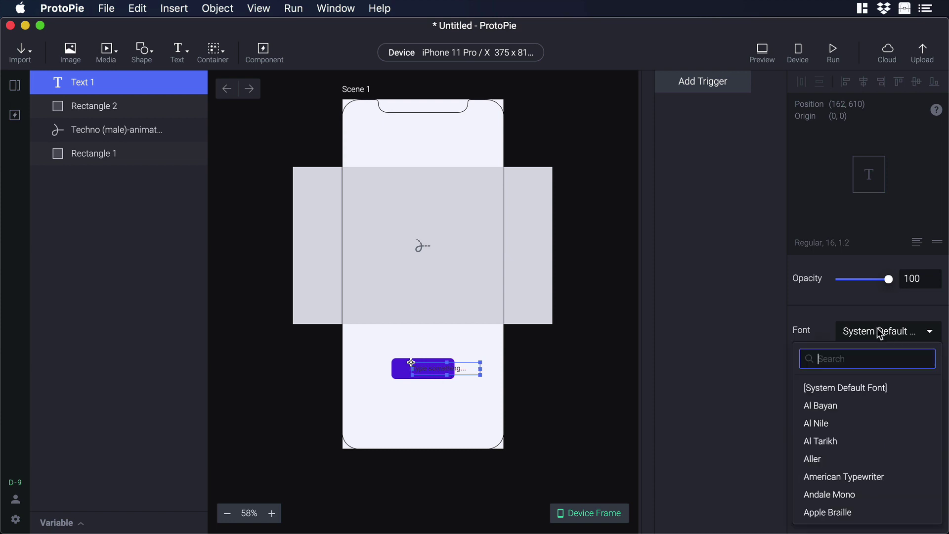
{"action": "type", "text": "sf pr"}
{"action": "left_click", "coordinate": [858, 390]}
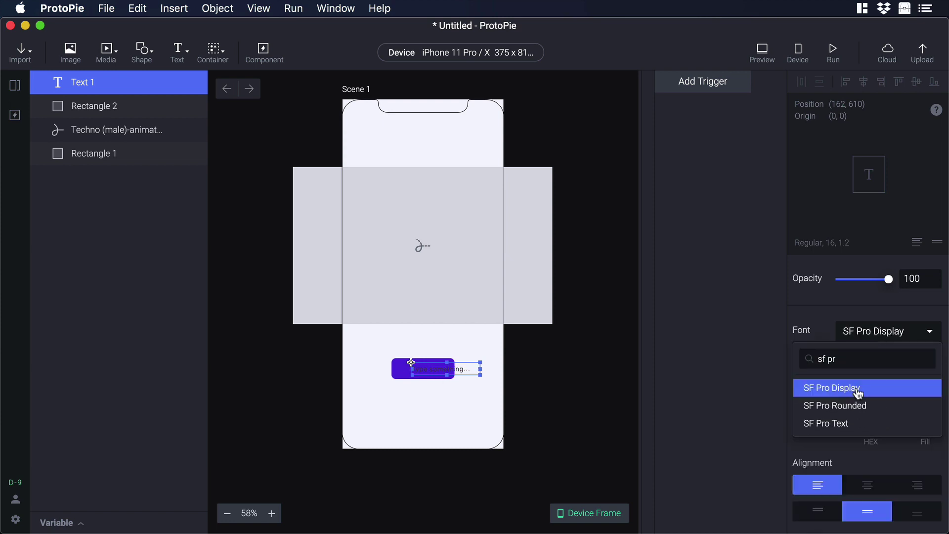
{"action": "left_click", "coordinate": [885, 356]}
{"action": "left_click", "coordinate": [870, 512]}
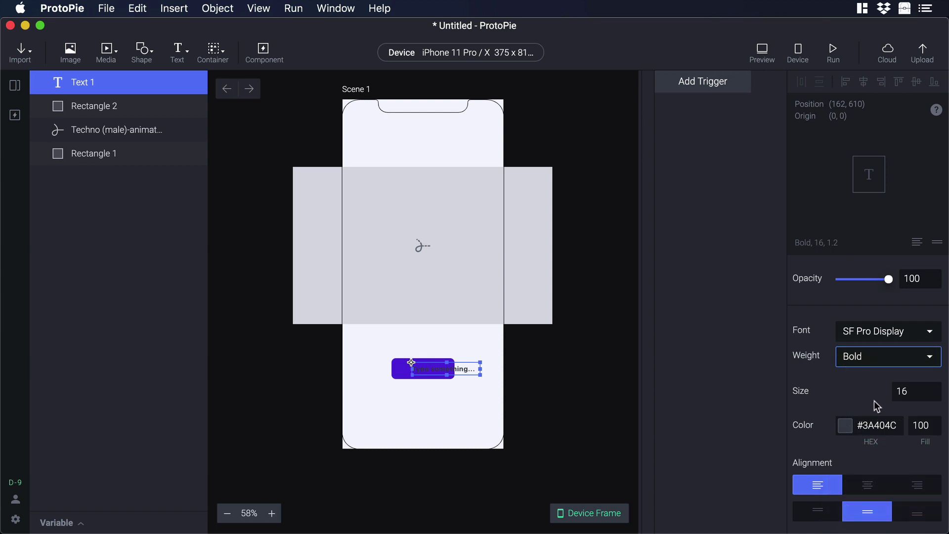
{"action": "double_click", "coordinate": [902, 391]}
{"action": "type", "text": "20"}
{"action": "key", "text": "Return"}
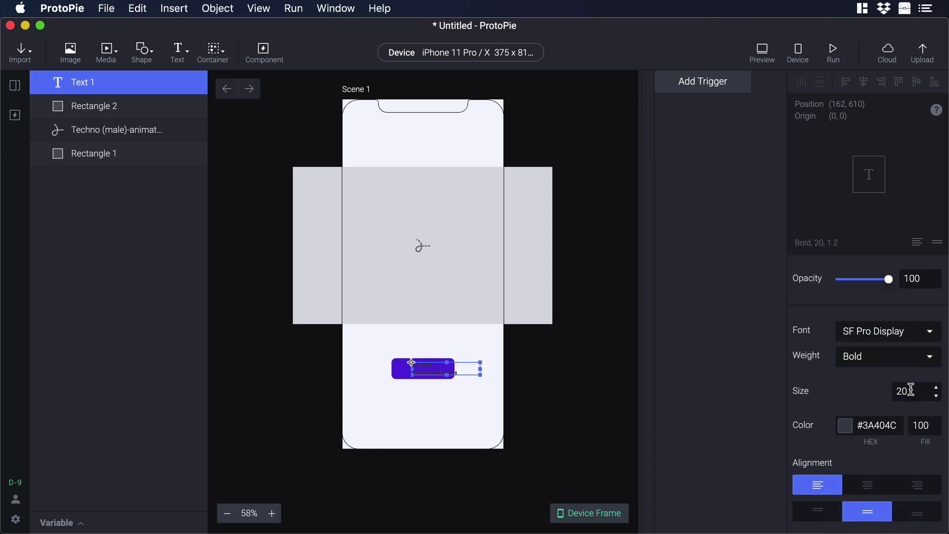
Make the text white and change it to read 'Animate'
{"action": "left_click", "coordinate": [845, 425]}
{"action": "left_click_drag", "start_coordinate": [822, 215], "coordinate": [794, 191]}
{"action": "left_click", "coordinate": [793, 191]}
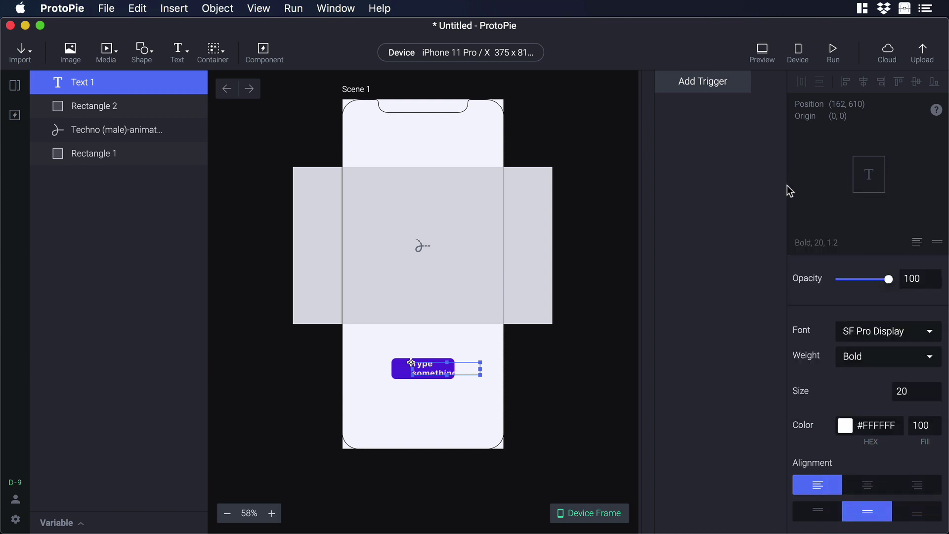
{"action": "double_click", "coordinate": [424, 370]}
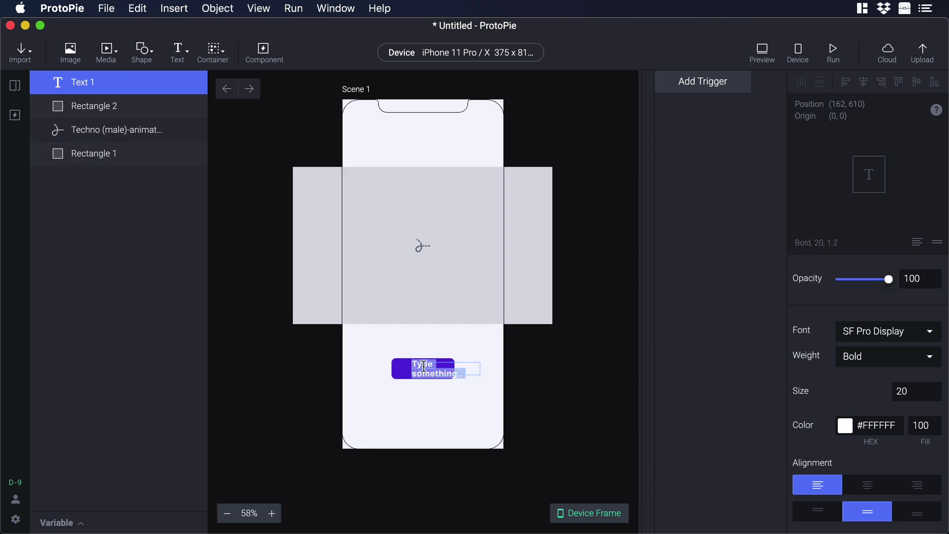
{"action": "type", "text": "Animate"}
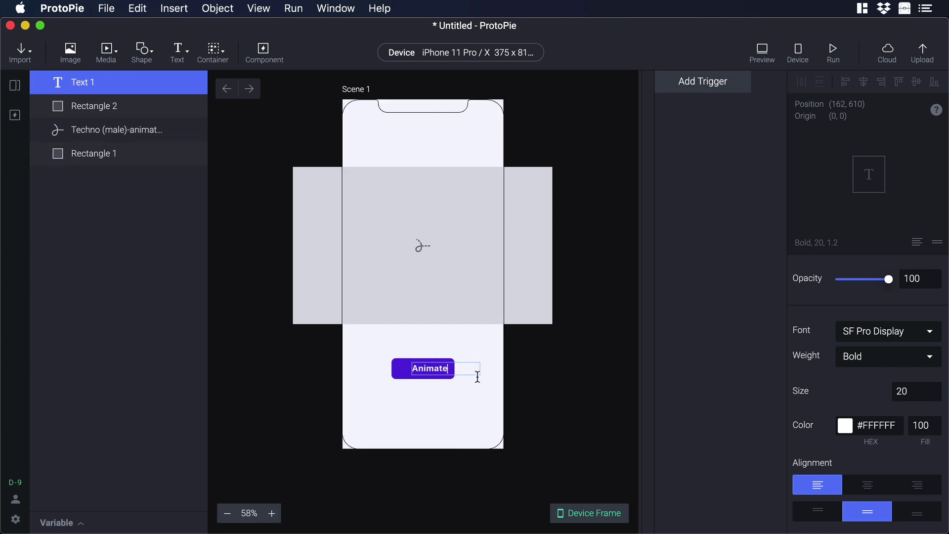
Give the label width 83, centre origin and centre alignment, centred horizontally on the button
{"action": "scroll", "coordinate": [863, 384], "scroll_direction": "up", "scroll_amount": 5}
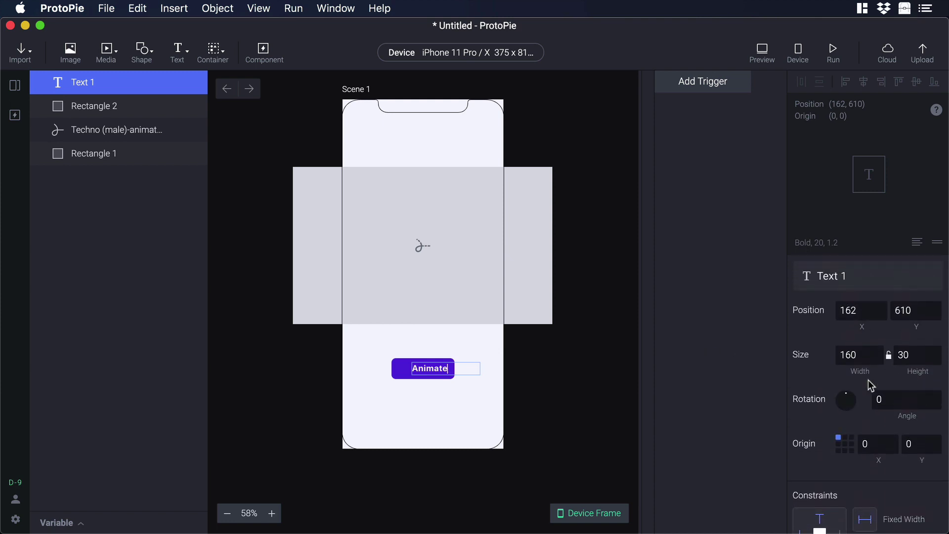
{"action": "double_click", "coordinate": [861, 354]}
{"action": "type", "text": "83"}
{"action": "key", "text": "Return"}
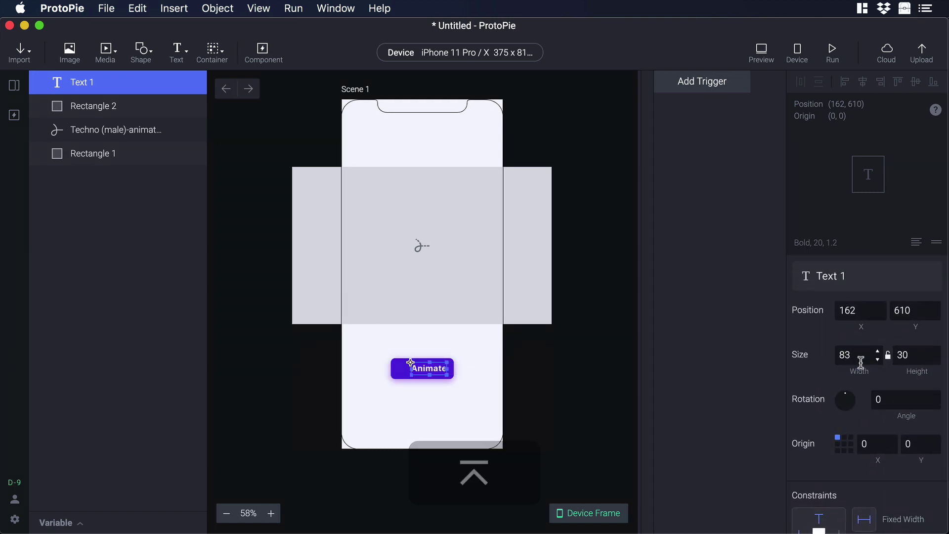
{"action": "left_click", "coordinate": [845, 444]}
{"action": "scroll", "coordinate": [848, 446], "scroll_direction": "down", "scroll_amount": 8}
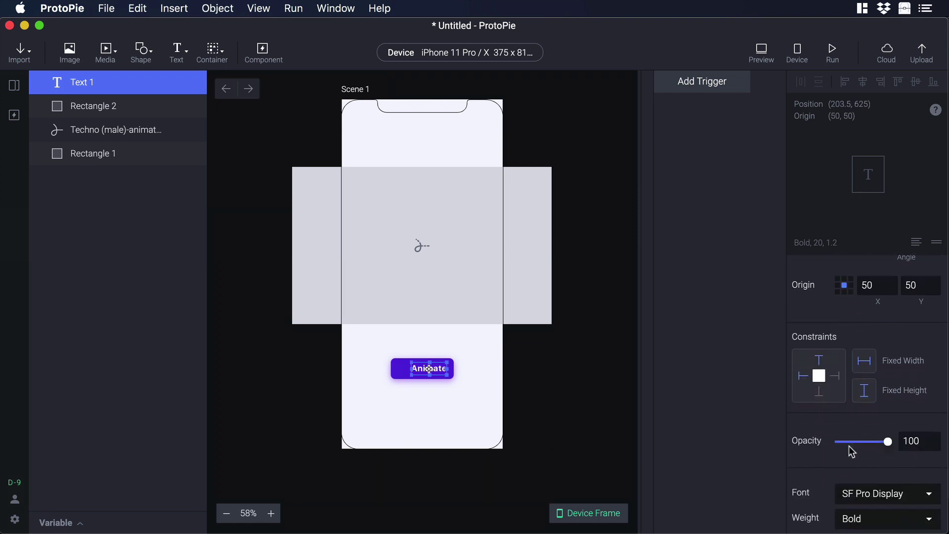
{"action": "scroll", "coordinate": [851, 451], "scroll_direction": "down", "scroll_amount": 2}
{"action": "left_click", "coordinate": [866, 409]}
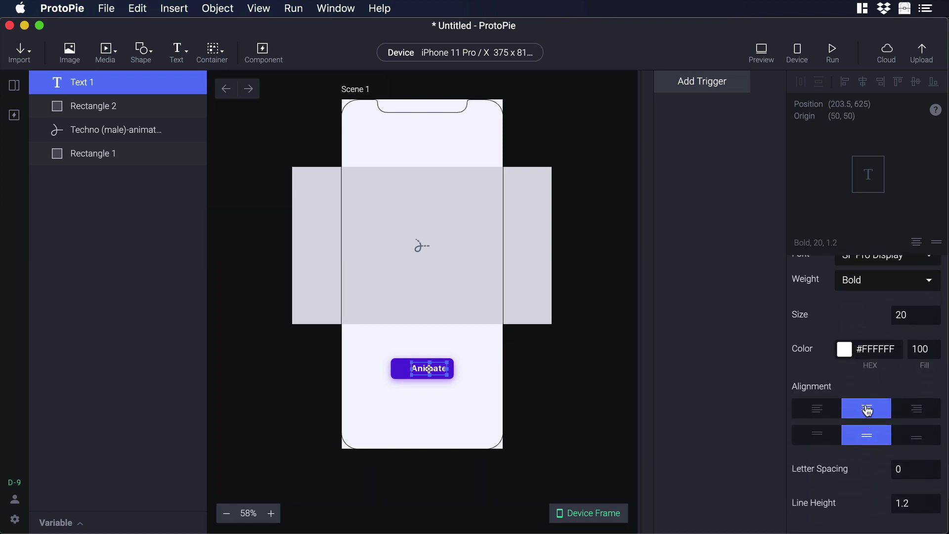
{"action": "left_click_drag", "start_coordinate": [442, 370], "coordinate": [435, 374]}
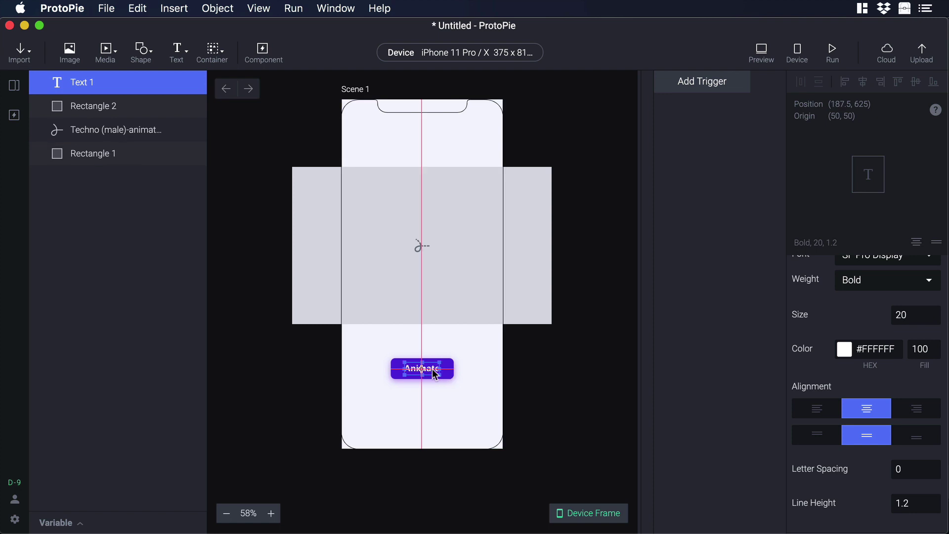
Enable a drop shadow on Rectangle 2 coloured #5F23DD
{"action": "left_click", "coordinate": [435, 375]}
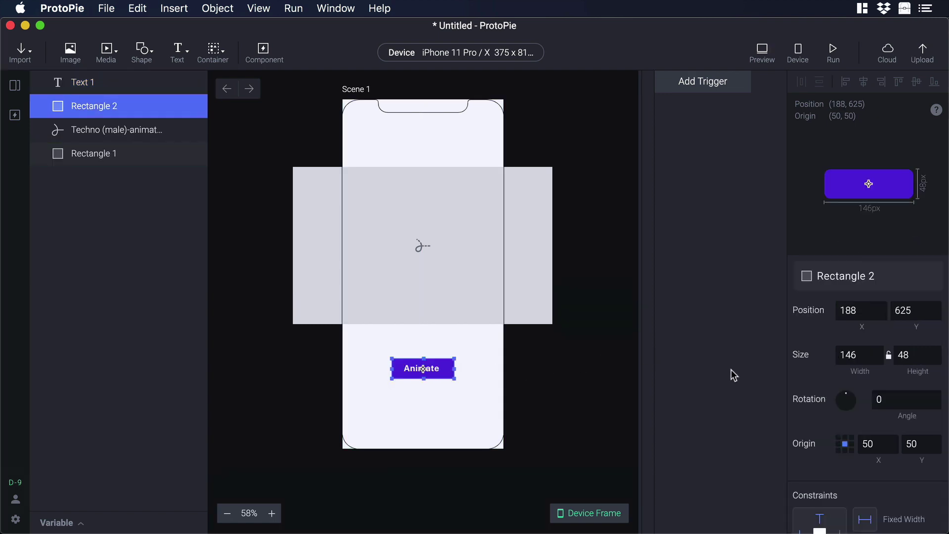
{"action": "scroll", "coordinate": [859, 390], "scroll_direction": "down", "scroll_amount": 5}
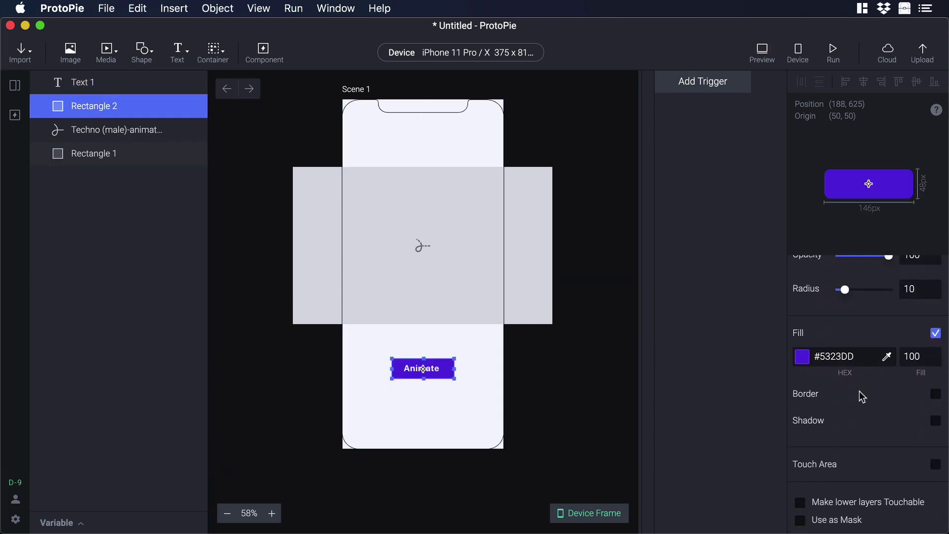
{"action": "left_click", "coordinate": [934, 407]}
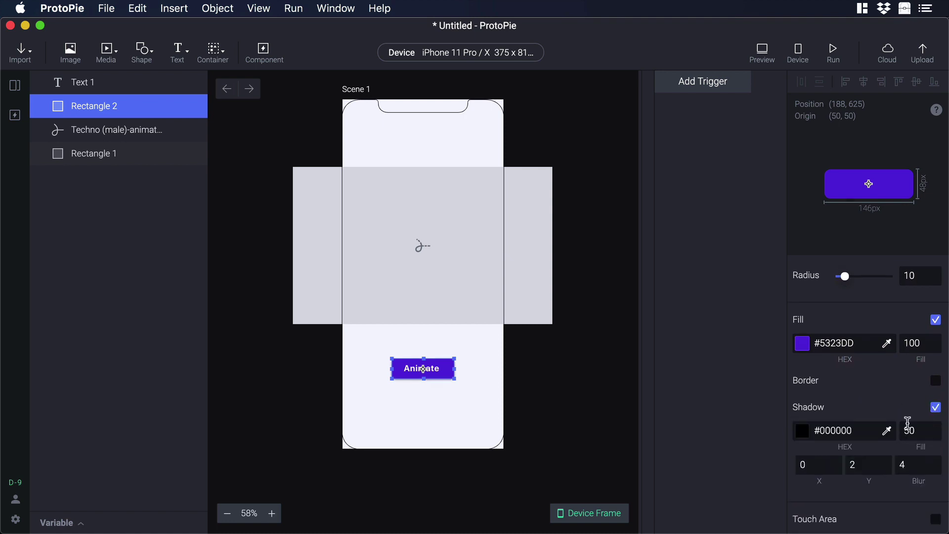
{"action": "left_click", "coordinate": [854, 430]}
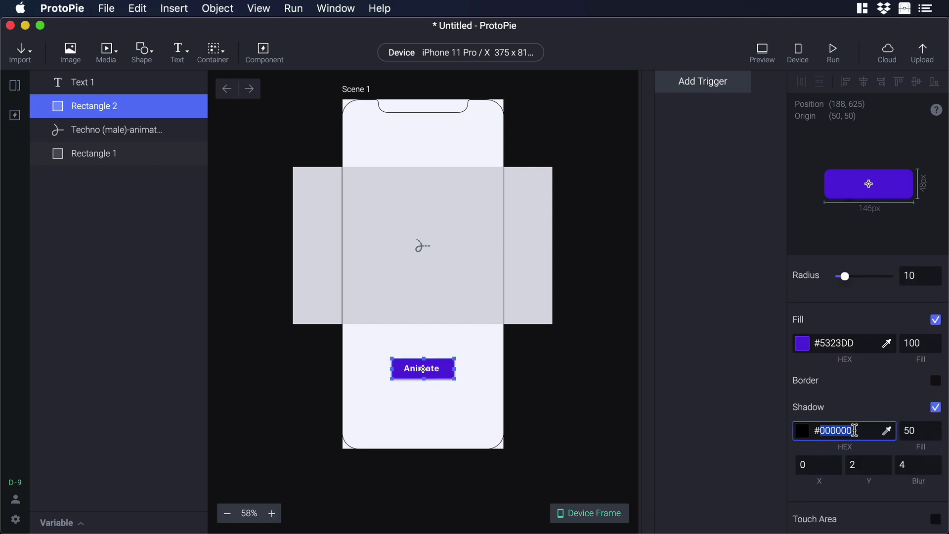
{"action": "type", "text": "5F23DD"}
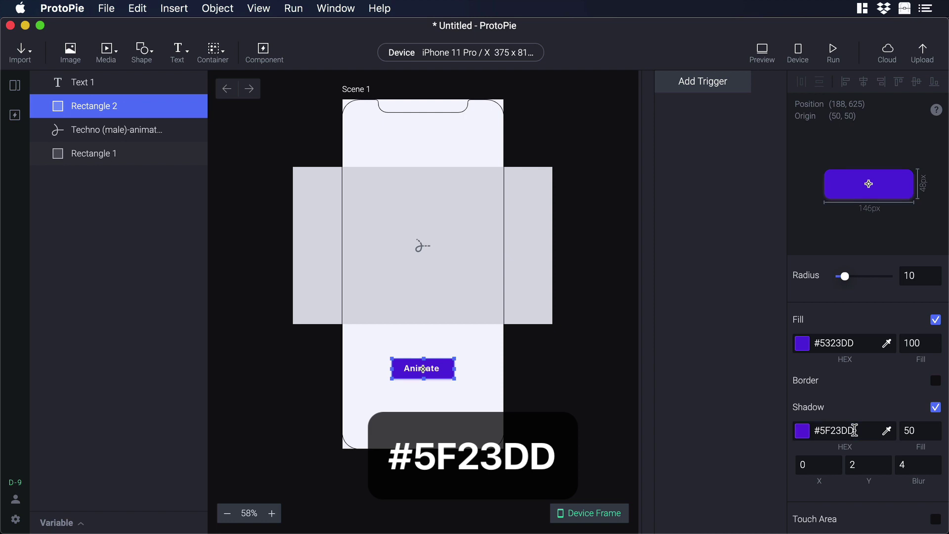
Set the button shadow's fill to 70 and blur to 15
{"action": "left_click", "coordinate": [918, 429]}
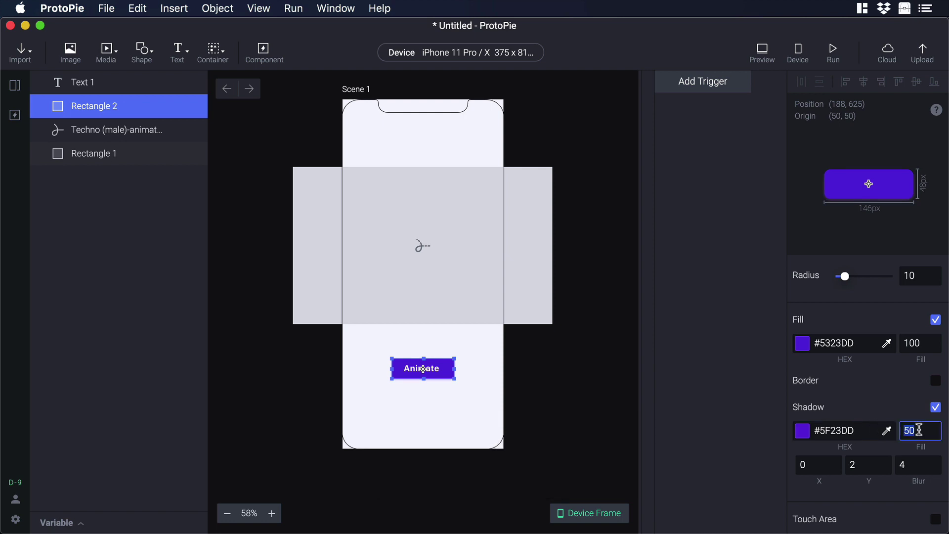
{"action": "type", "text": "70"}
{"action": "key", "text": "Return"}
{"action": "left_click", "coordinate": [906, 465]}
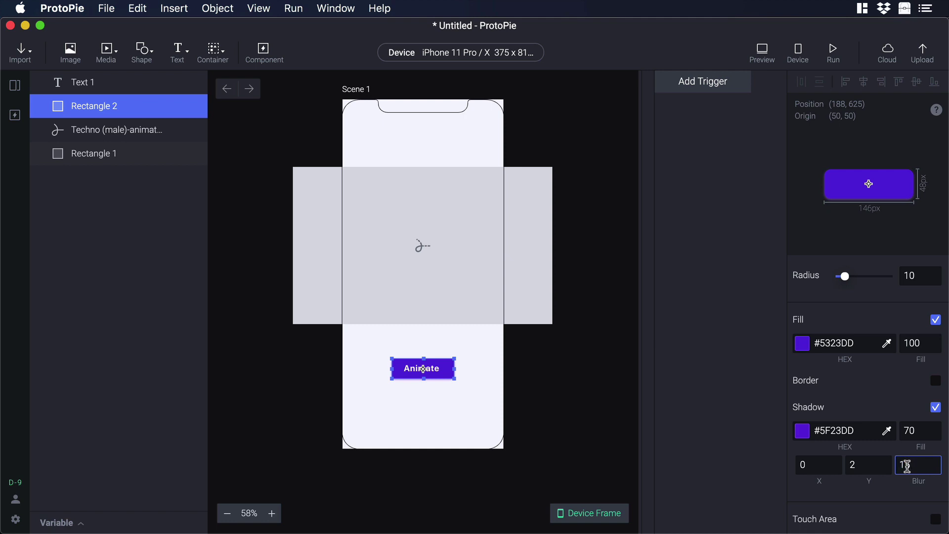
{"action": "type", "text": "15"}
{"action": "key", "text": "Return"}
{"action": "left_click", "coordinate": [863, 465]}
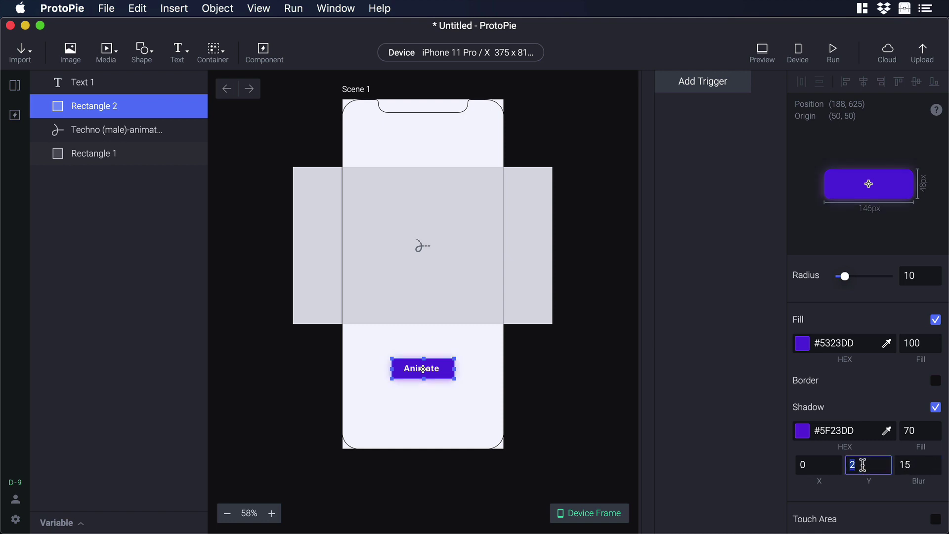
{"action": "key", "text": "Return"}
{"action": "scroll", "coordinate": [865, 395], "scroll_direction": "up", "scroll_amount": 5}
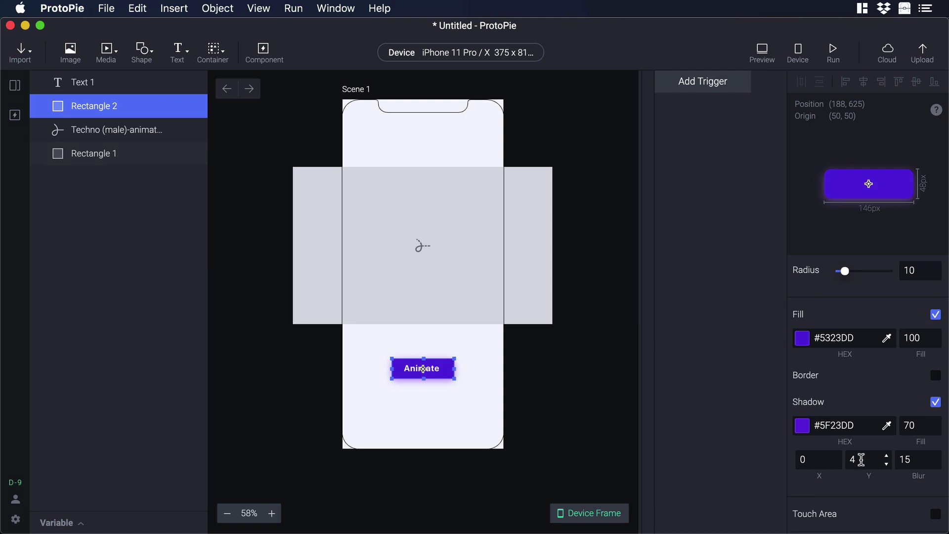
Group Text 1 and Rectangle 2 into a container layer, Container 1
{"action": "left_click", "coordinate": [87, 83], "text": "shift"}
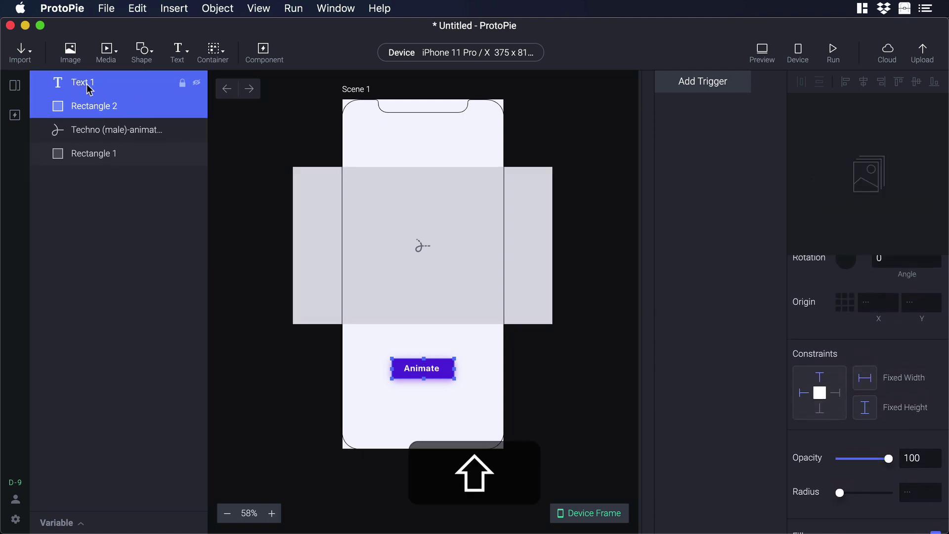
{"action": "right_click", "coordinate": [87, 84]}
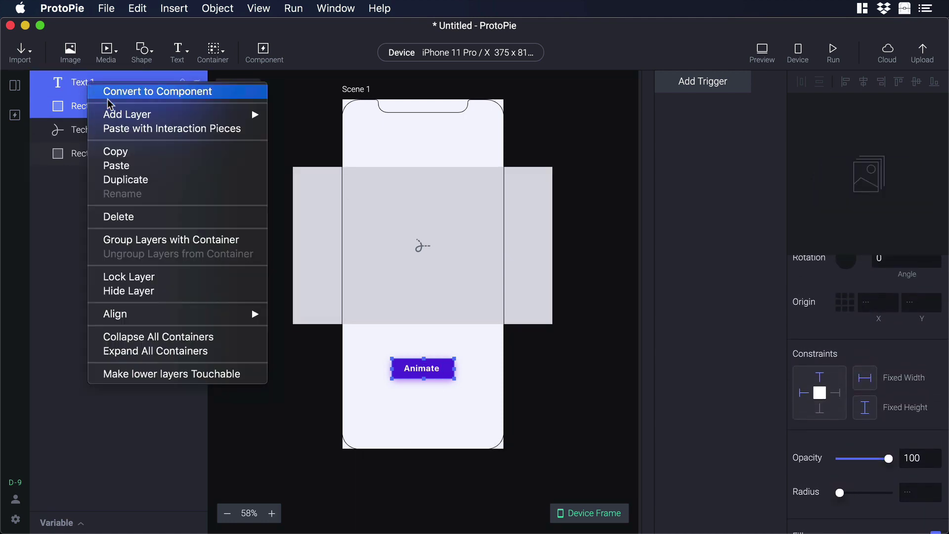
{"action": "left_click", "coordinate": [154, 242]}
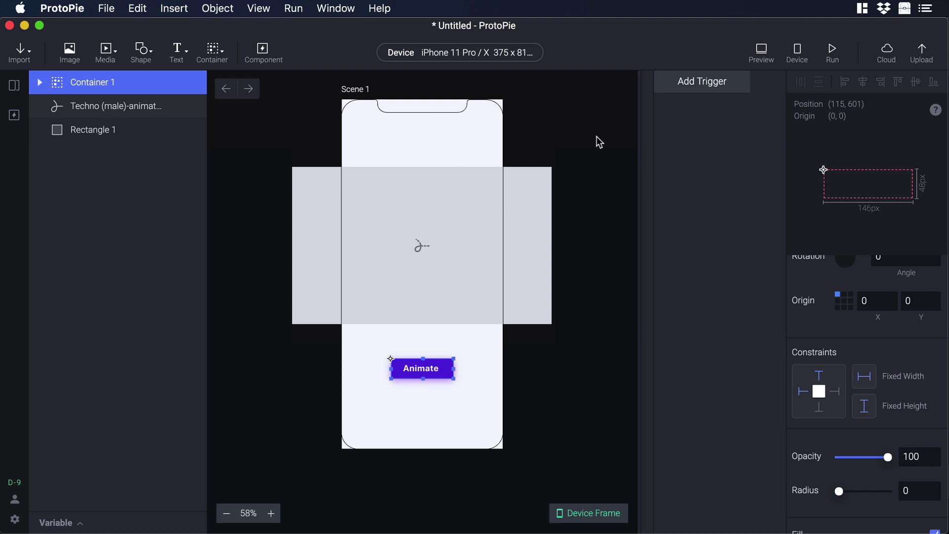
{"action": "left_click", "coordinate": [699, 85]}
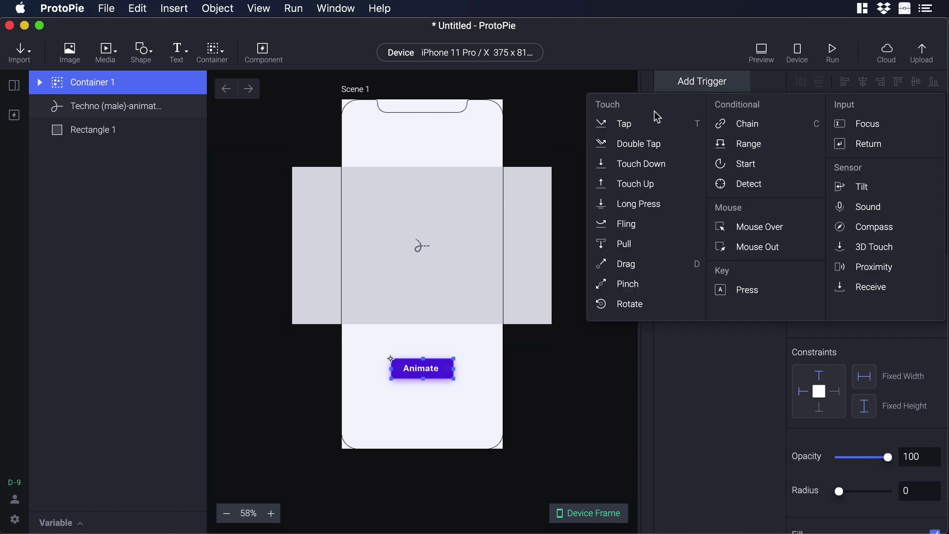
Add a Tap trigger with a Playback response for the Techno animation, plus a Color response
{"action": "left_click", "coordinate": [629, 124]}
{"action": "left_click", "coordinate": [681, 99]}
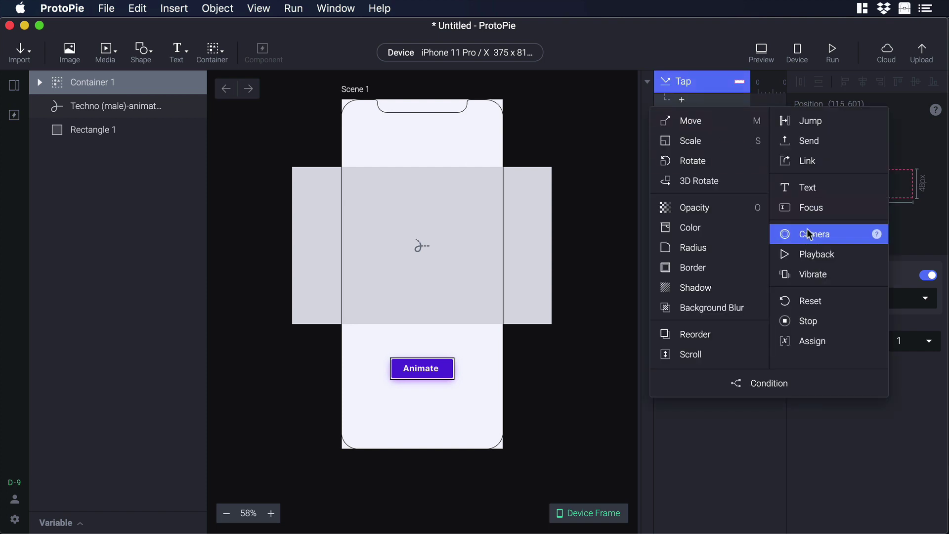
{"action": "left_click", "coordinate": [813, 253]}
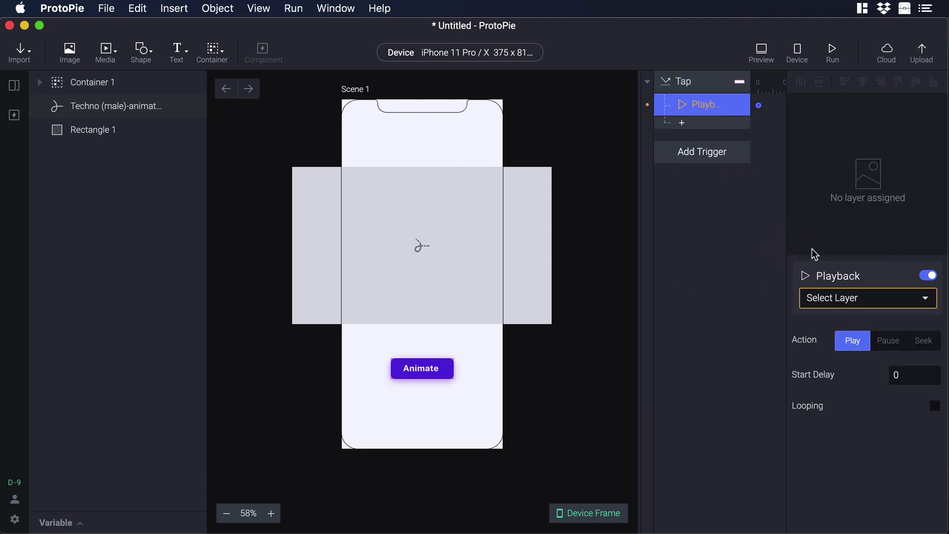
{"action": "left_click", "coordinate": [854, 303]}
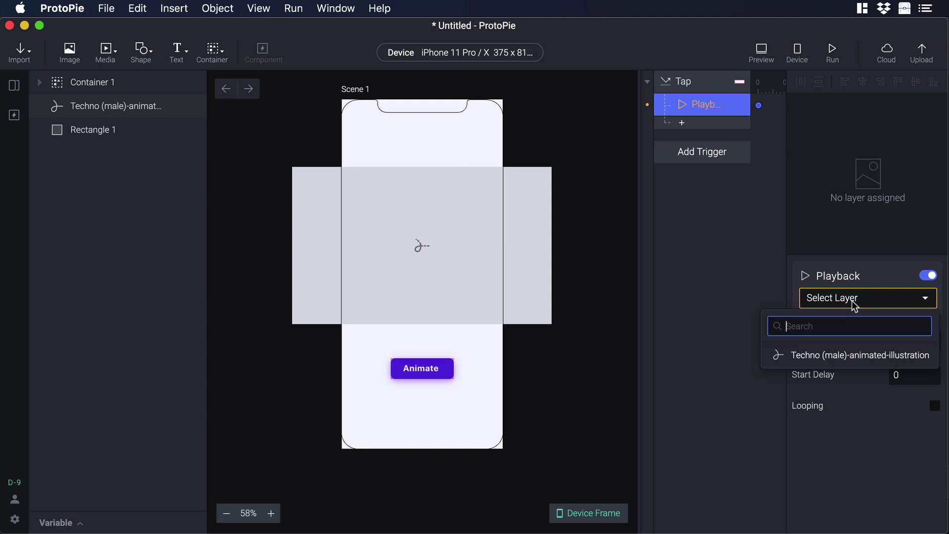
{"action": "left_click", "coordinate": [843, 354]}
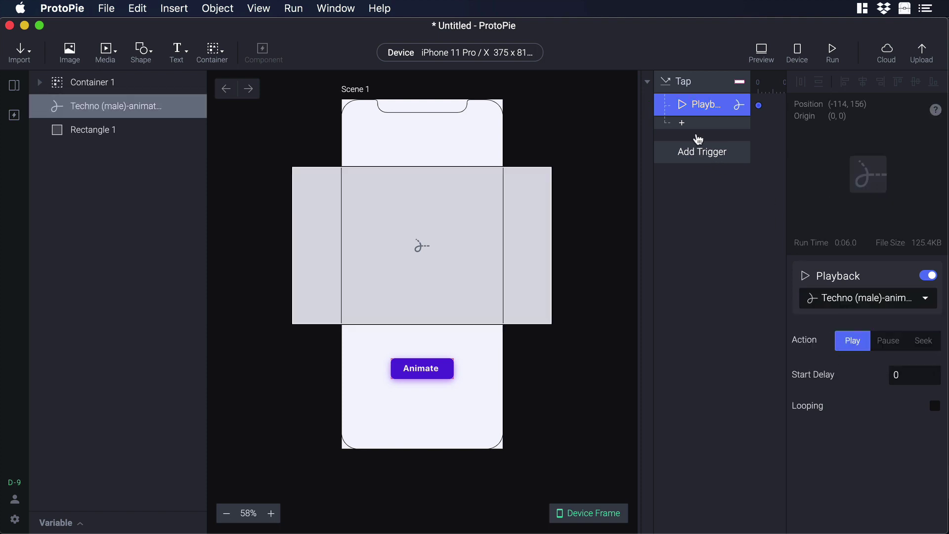
{"action": "left_click", "coordinate": [683, 123]}
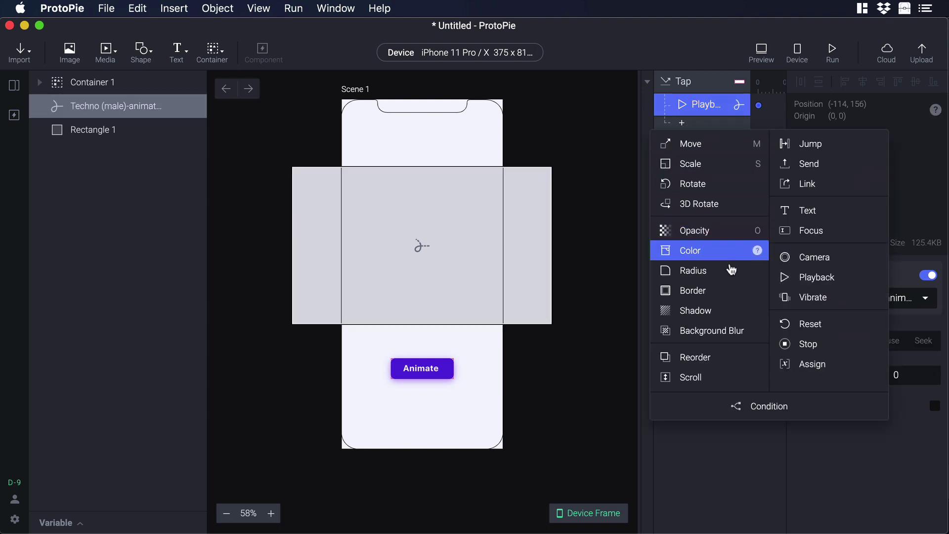
{"action": "left_click", "coordinate": [716, 258]}
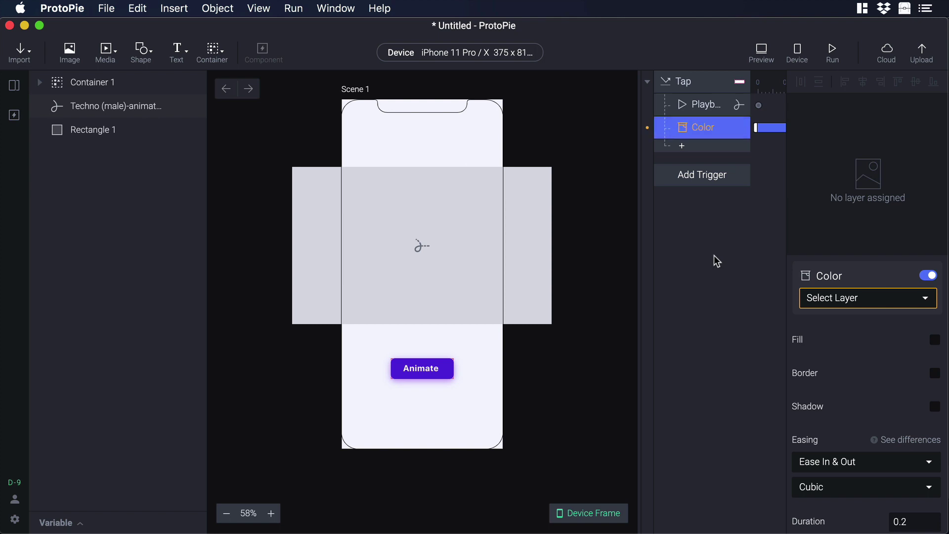
Point the Color response at Rectangle 2, changing its fill to #191A2C at 100
{"action": "left_click", "coordinate": [847, 298]}
{"action": "left_click", "coordinate": [869, 391]}
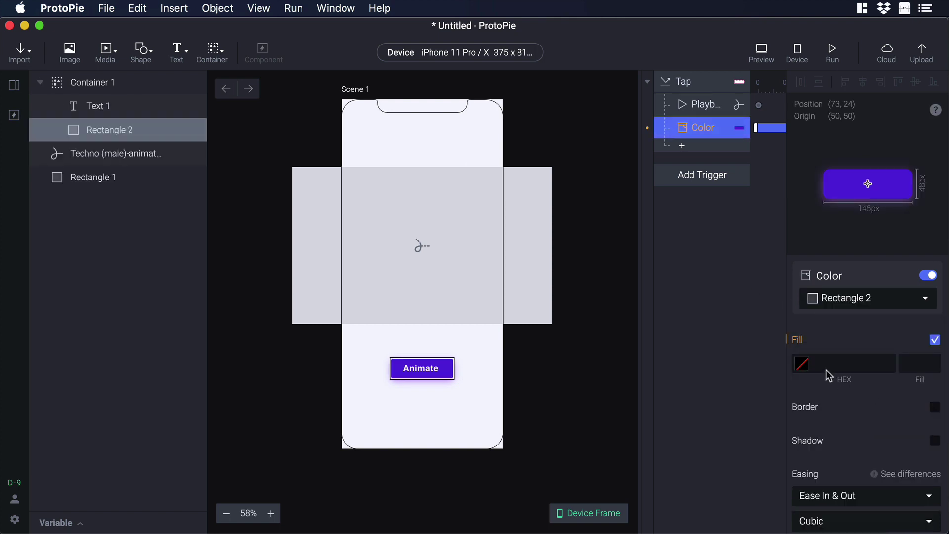
{"action": "left_click", "coordinate": [801, 364]}
{"action": "left_click", "coordinate": [845, 273]}
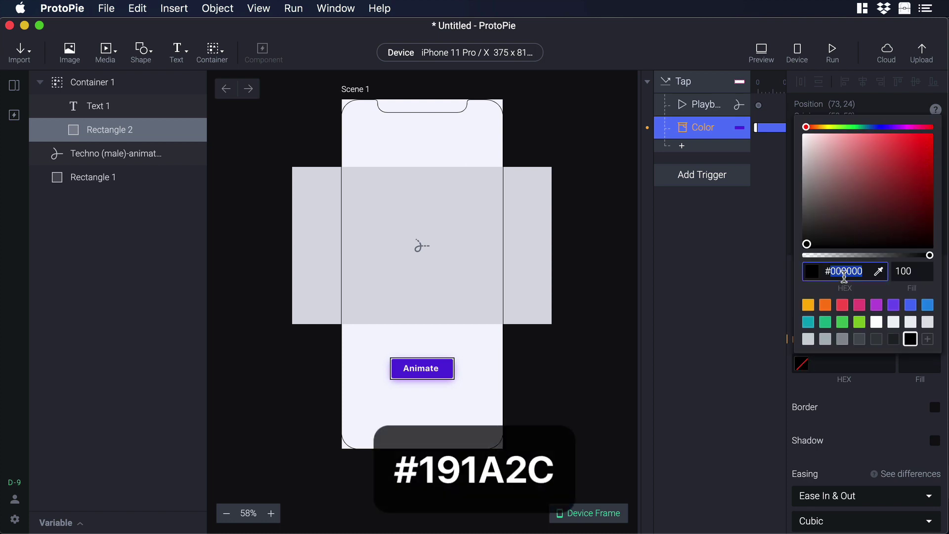
{"action": "type", "text": "#191A2C"}
{"action": "left_click", "coordinate": [870, 390]}
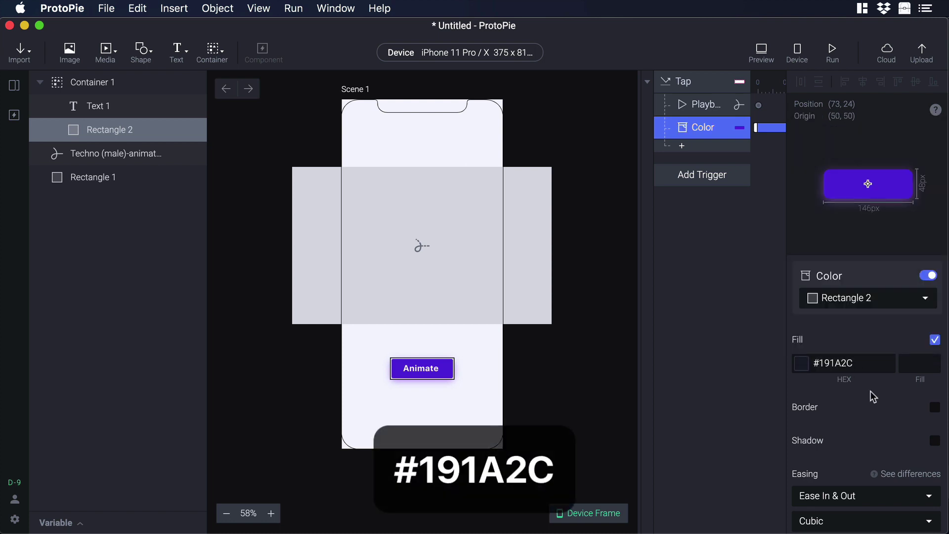
{"action": "left_click", "coordinate": [916, 364]}
{"action": "type", "text": "100"}
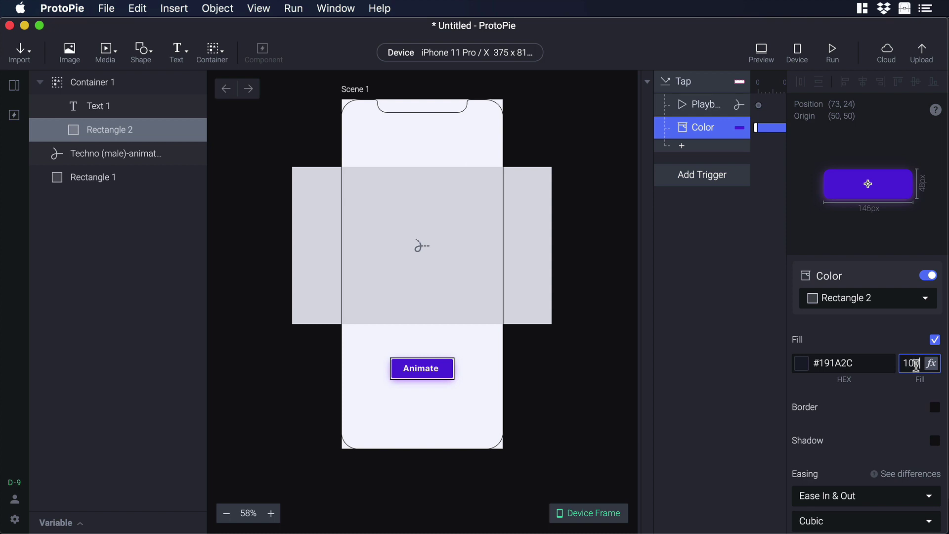
{"action": "key", "text": "Return"}
Include the shadow in the colour change with a shadow fill of 0
{"action": "left_click", "coordinate": [933, 440]}
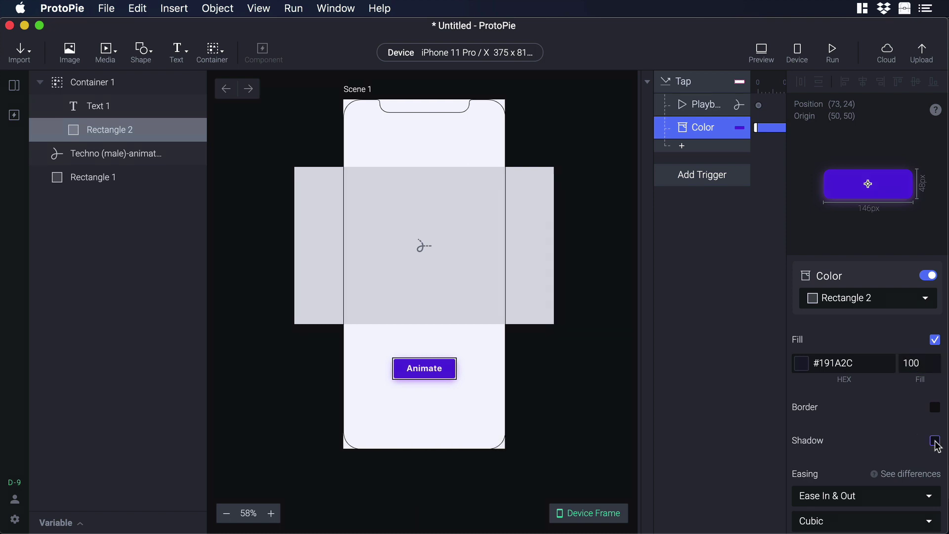
{"action": "scroll", "coordinate": [866, 438], "scroll_direction": "down", "scroll_amount": 3}
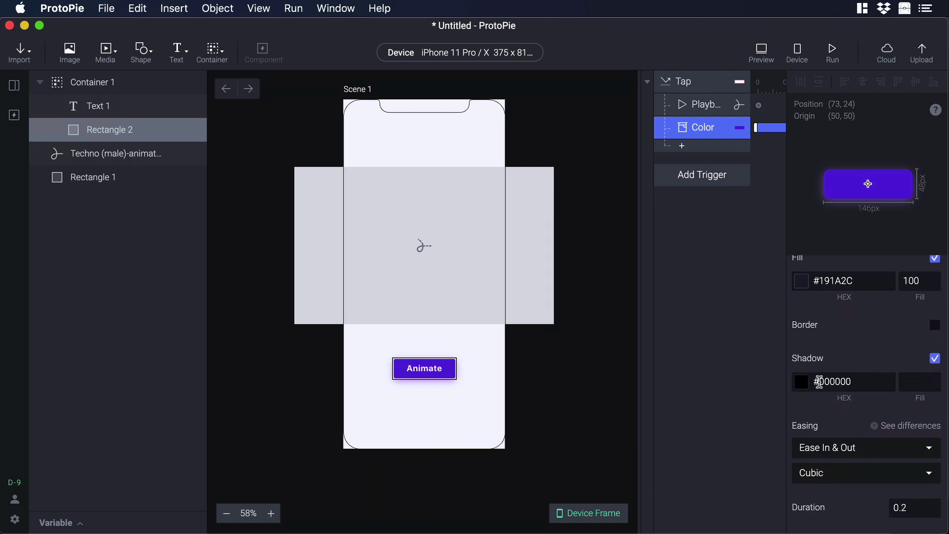
{"action": "left_click", "coordinate": [914, 380]}
{"action": "type", "text": "0"}
{"action": "key", "text": "Return"}
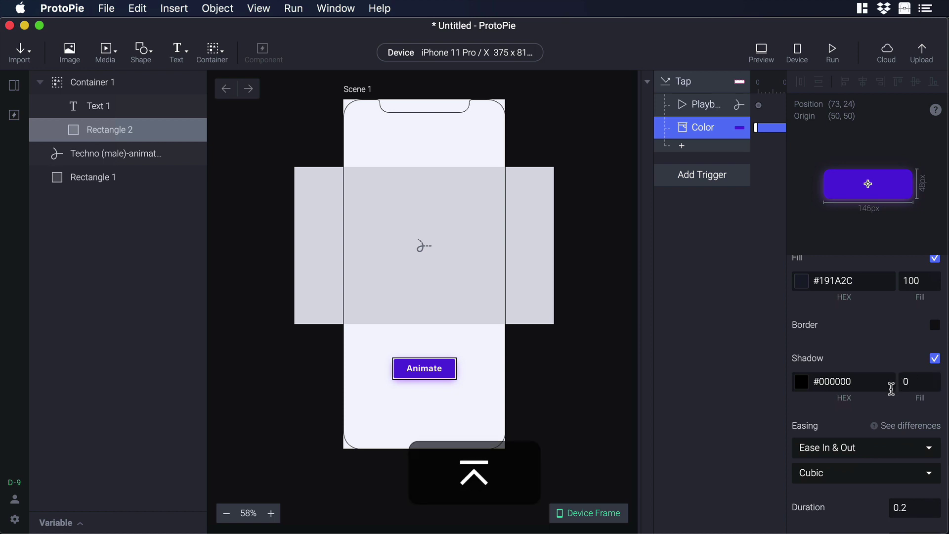
{"action": "scroll", "coordinate": [850, 306], "scroll_direction": "up", "scroll_amount": 2}
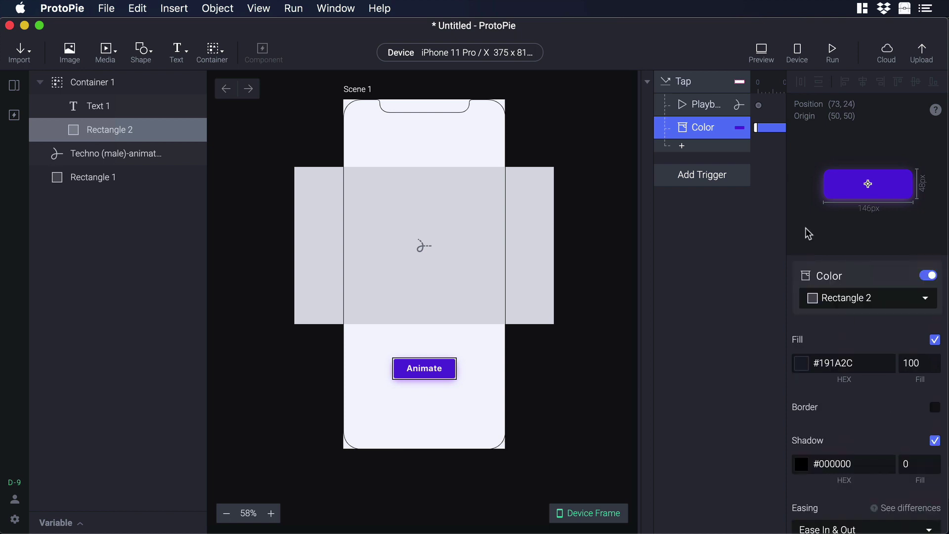
Add a second Color response to the tap, targeting Text 1
{"action": "left_click", "coordinate": [683, 147]}
{"action": "left_click", "coordinate": [704, 274]}
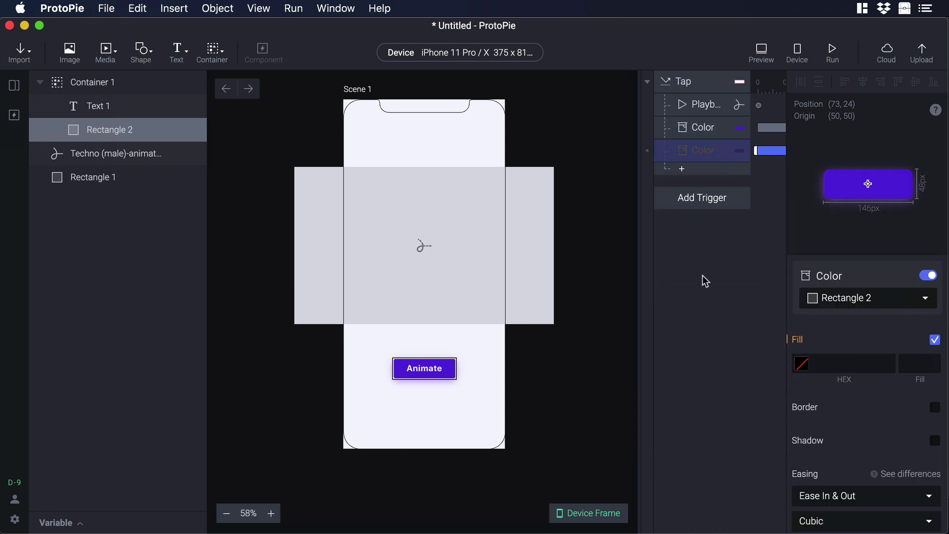
{"action": "left_click", "coordinate": [875, 297]}
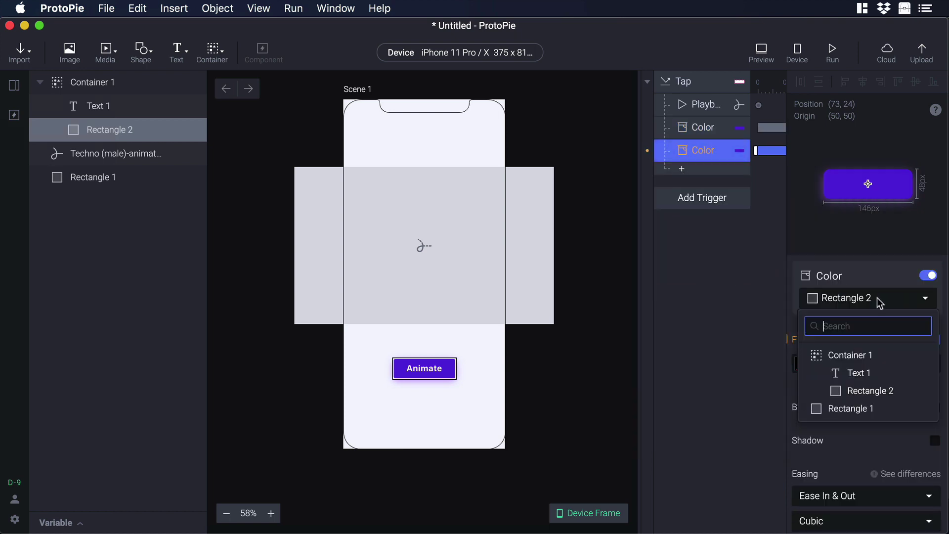
{"action": "left_click", "coordinate": [872, 374]}
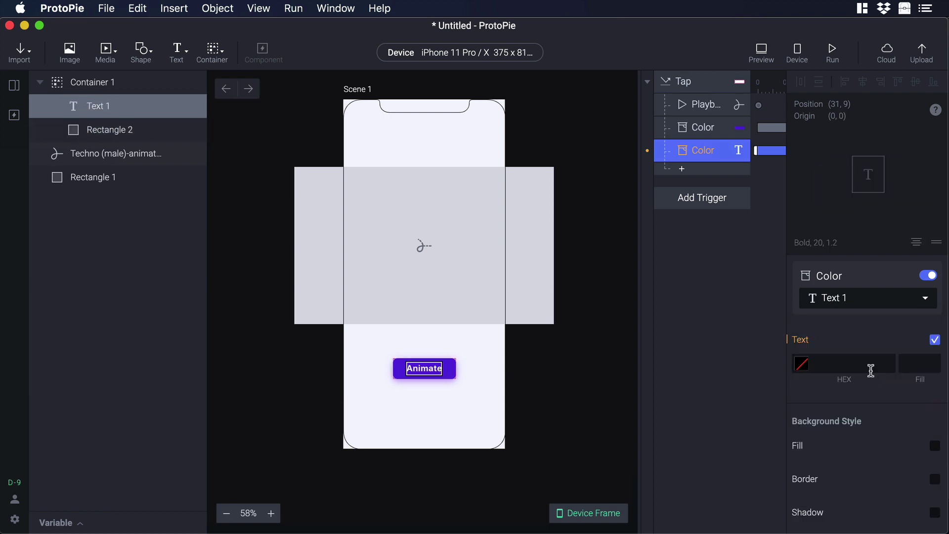
Set Text 1's colour to #707291 with fill 100
{"action": "left_click", "coordinate": [802, 365]}
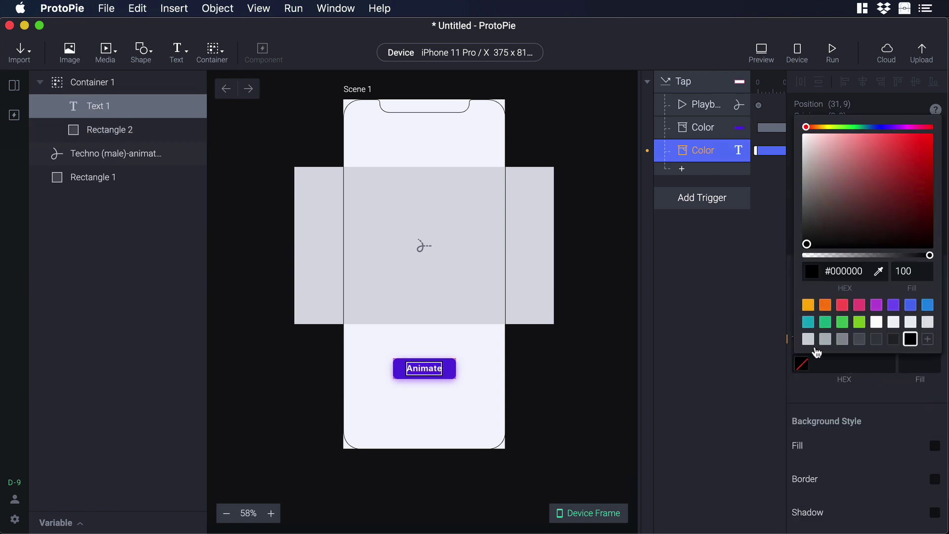
{"action": "left_click", "coordinate": [852, 271]}
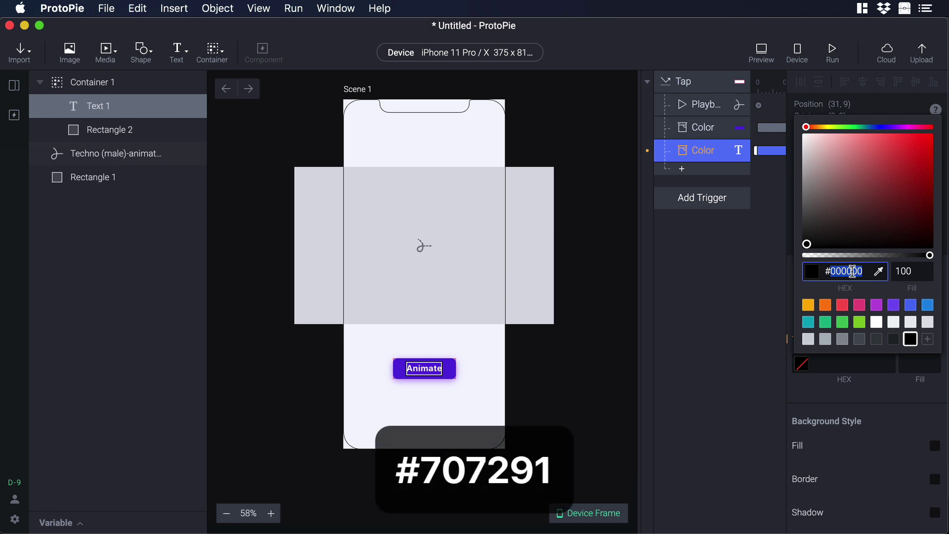
{"action": "type", "text": "707291"}
{"action": "key", "text": "Return"}
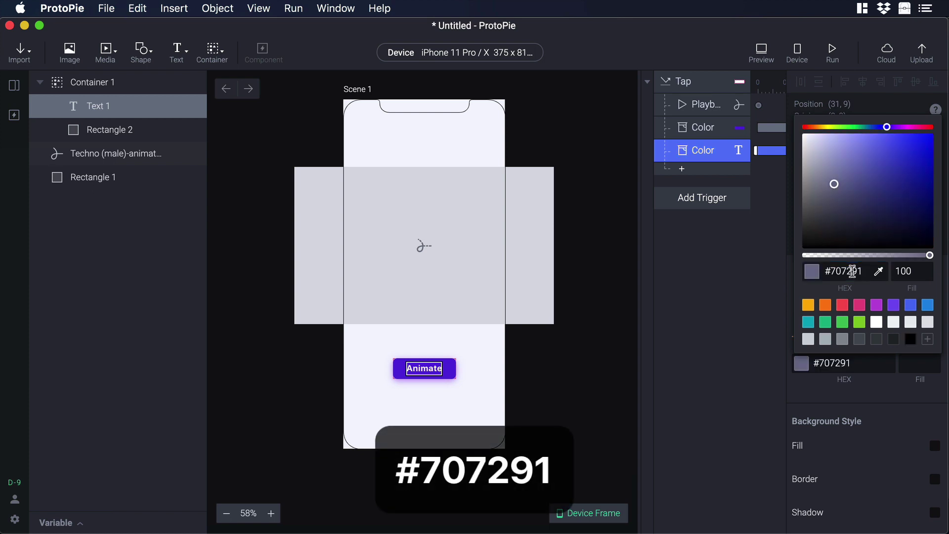
{"action": "left_click", "coordinate": [921, 365]}
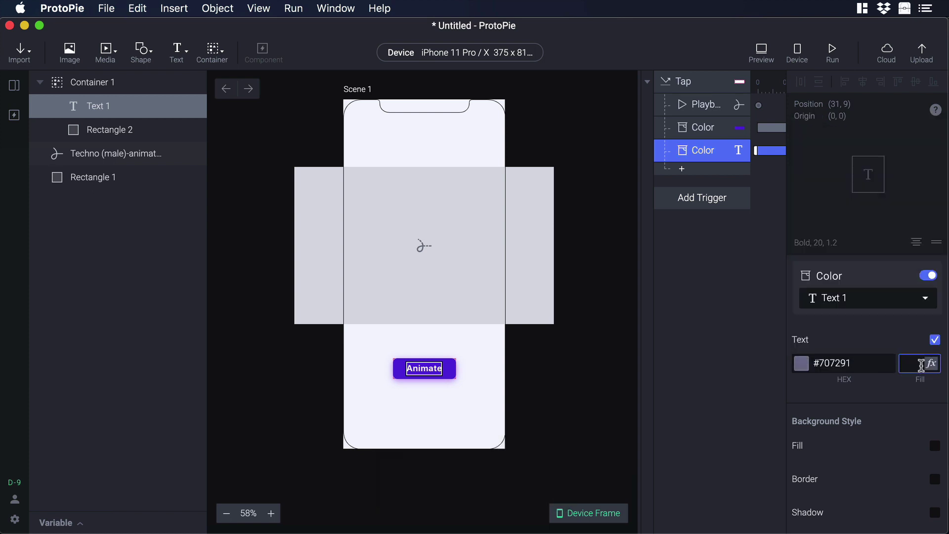
{"action": "type", "text": "100"}
{"action": "key", "text": "Return"}
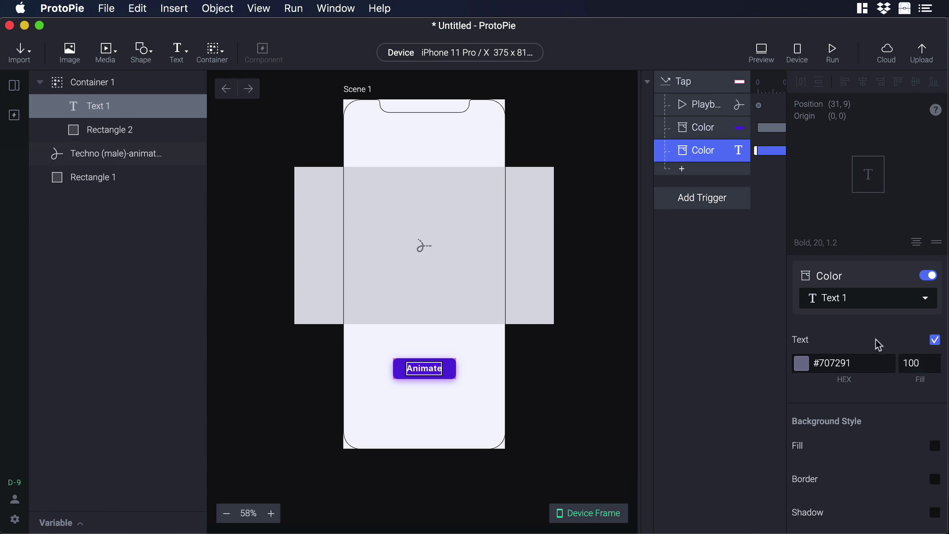
{"action": "left_click", "coordinate": [696, 174]}
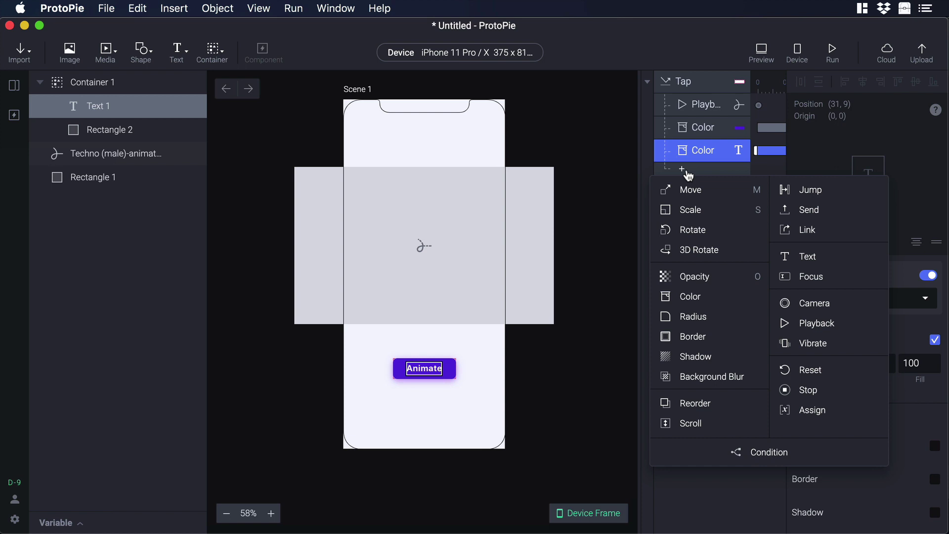
Add a Scale response shrinking Container 1 by factor to 95 on both ScaleX and ScaleY
{"action": "left_click", "coordinate": [701, 215]}
{"action": "left_click", "coordinate": [868, 296]}
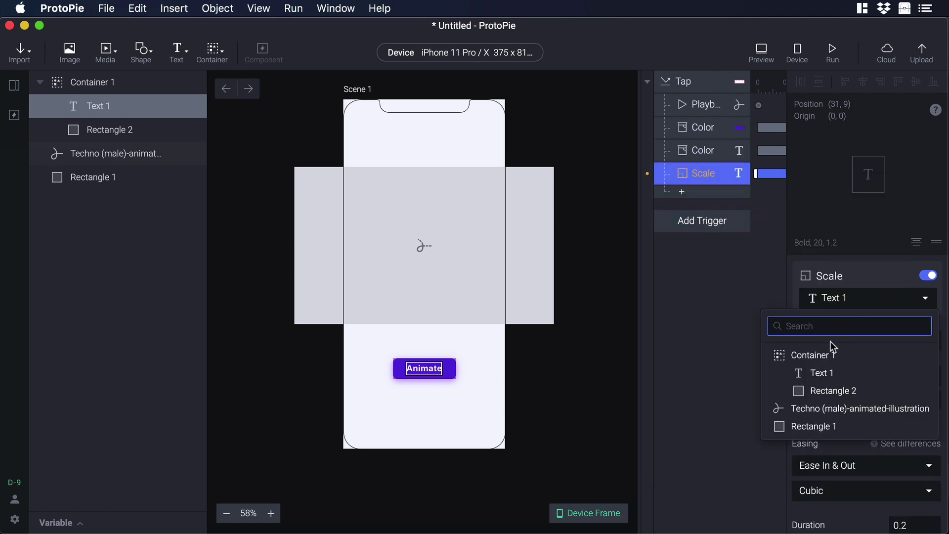
{"action": "left_click", "coordinate": [830, 354]}
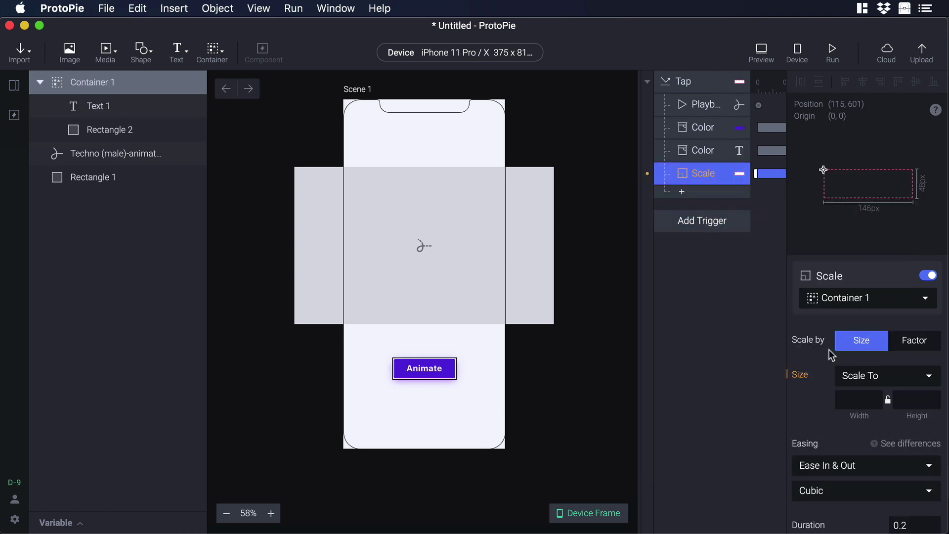
{"action": "left_click", "coordinate": [913, 346]}
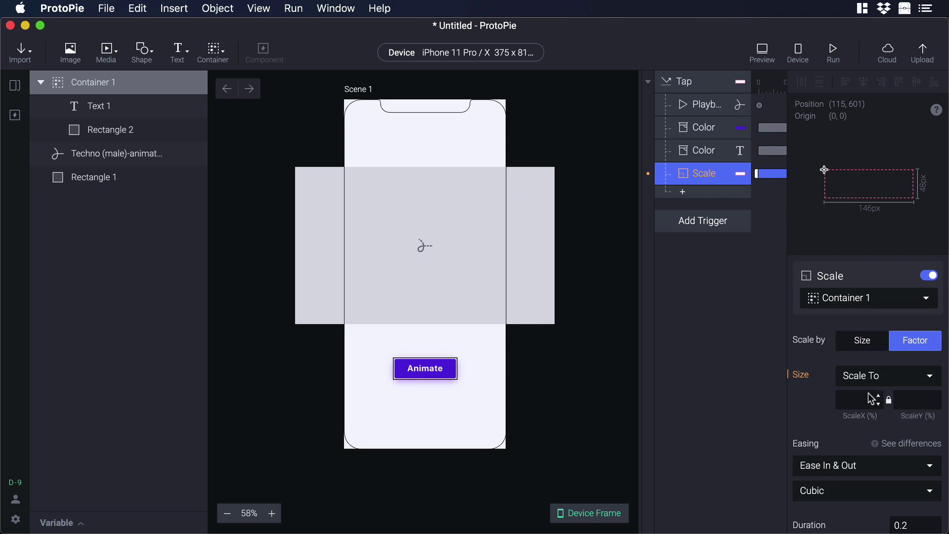
{"action": "left_click", "coordinate": [871, 400]}
{"action": "type", "text": "95"}
{"action": "key", "text": "Tab"}
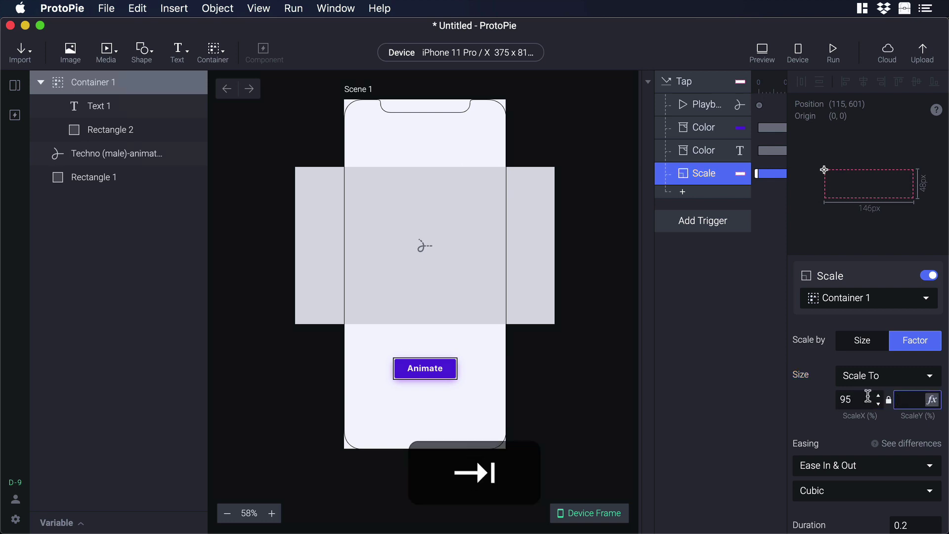
{"action": "type", "text": "95"}
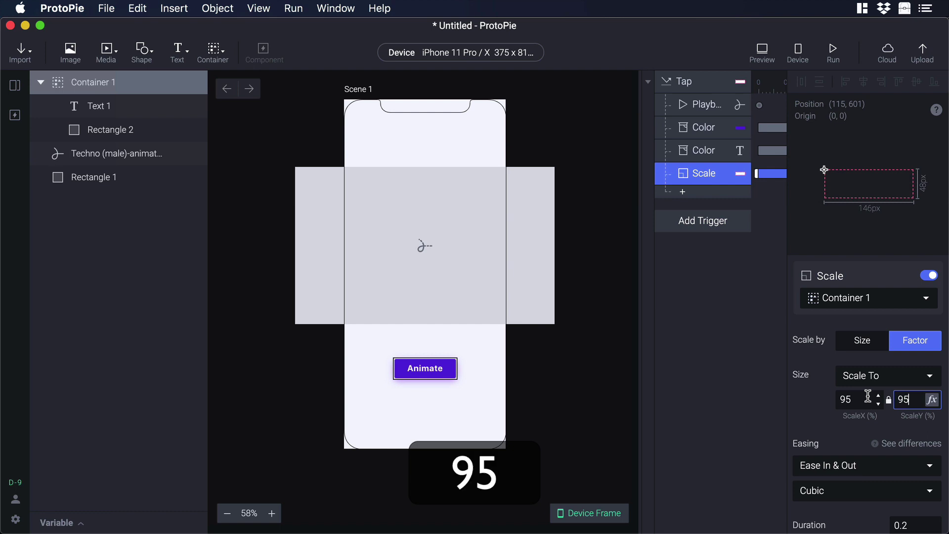
{"action": "key", "text": "Return"}
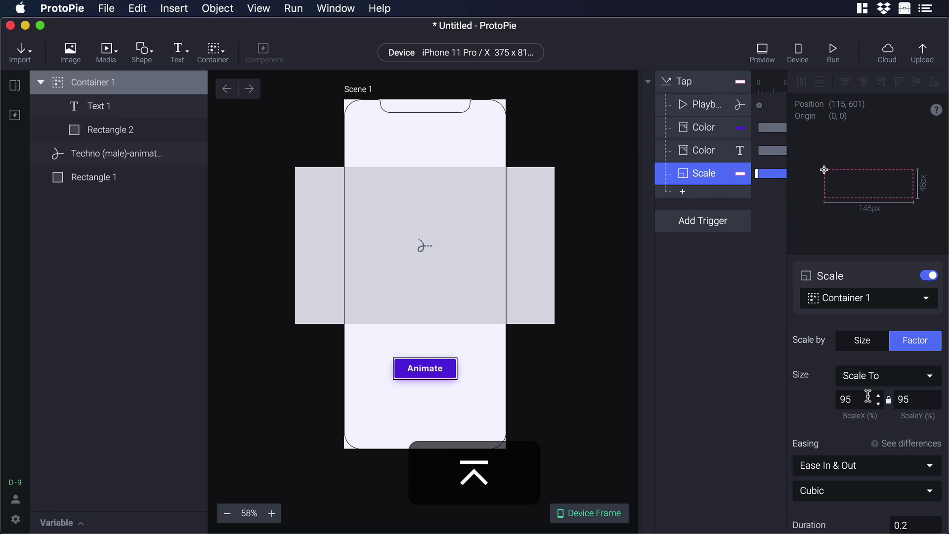
Centre Container 1's origin at 50, 50 so the button scales from its middle
{"action": "left_click", "coordinate": [123, 84]}
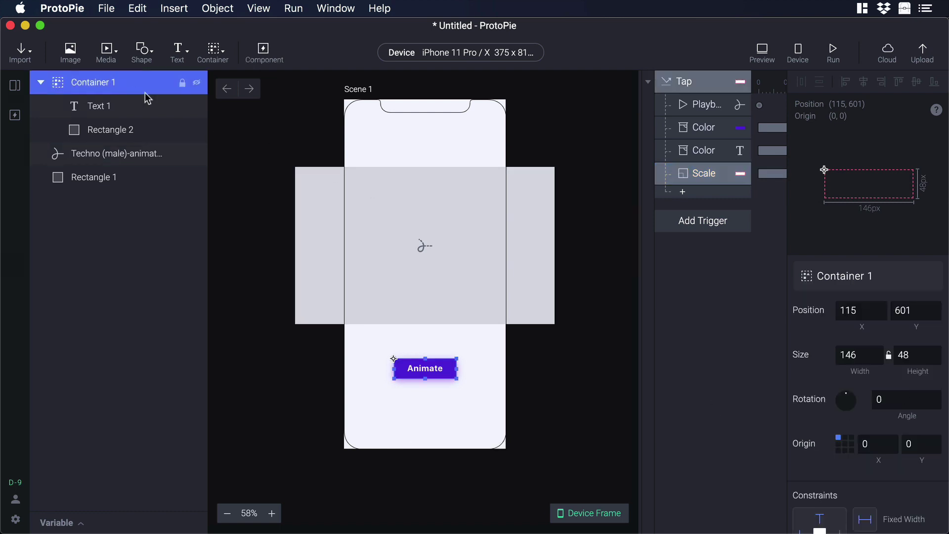
{"action": "left_click", "coordinate": [846, 444]}
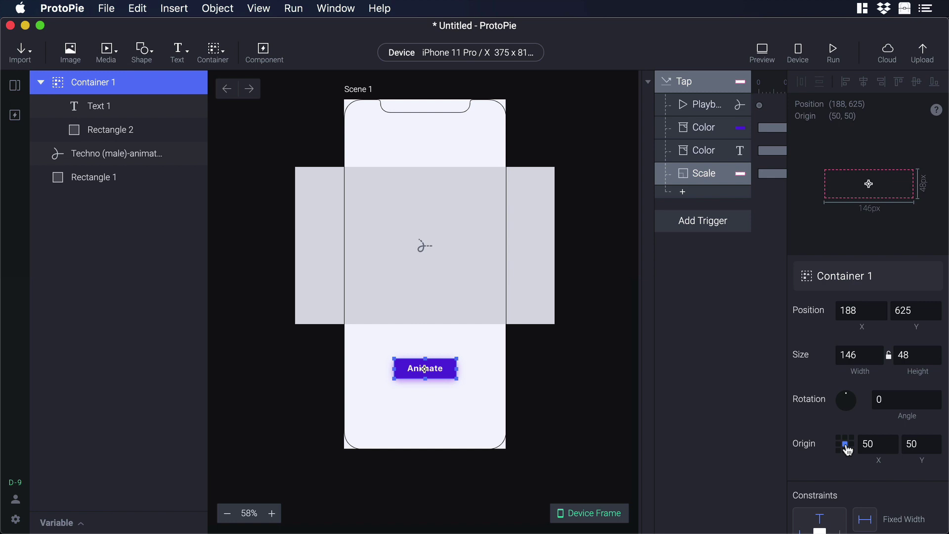
Add a Reset response for Container 1 with a 6-second start delay
{"action": "left_click", "coordinate": [706, 193]}
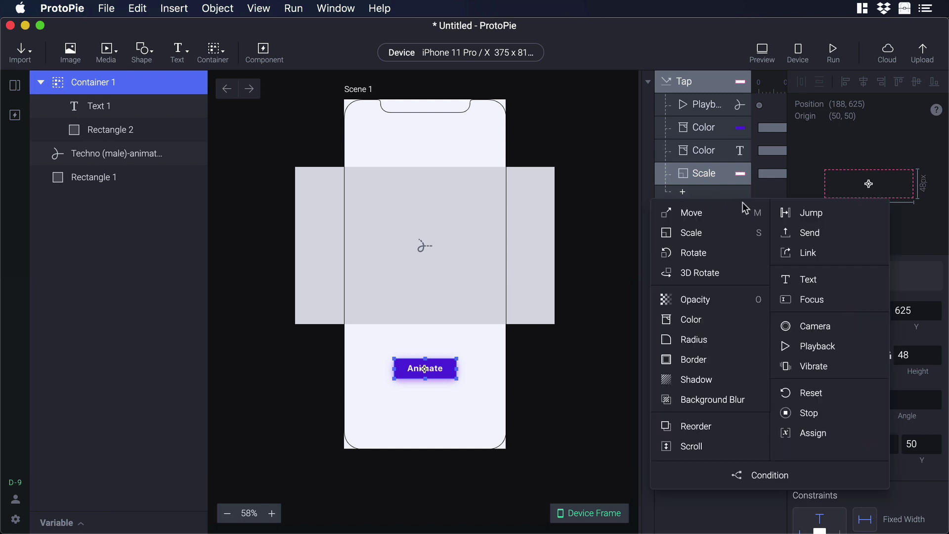
{"action": "left_click", "coordinate": [811, 393]}
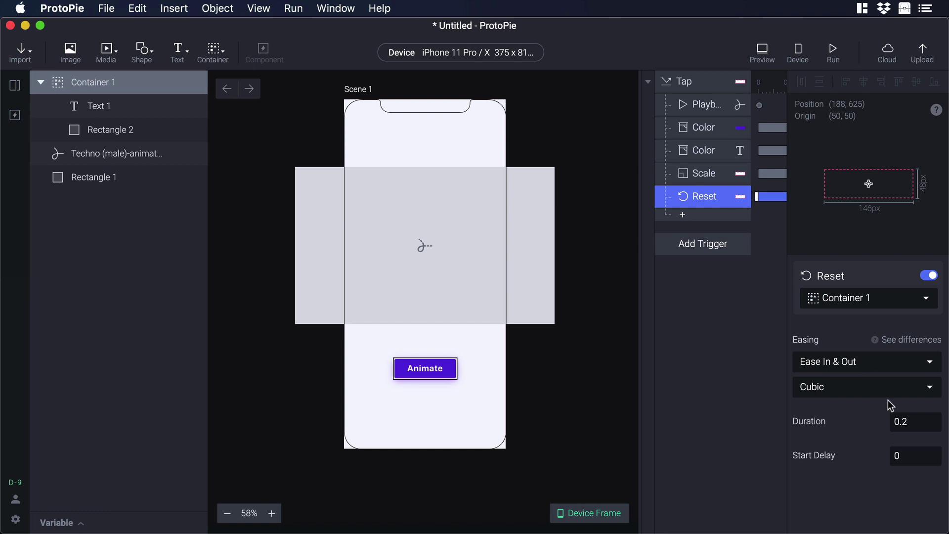
{"action": "left_click", "coordinate": [910, 455]}
{"action": "type", "text": "6"}
{"action": "key", "text": "Return"}
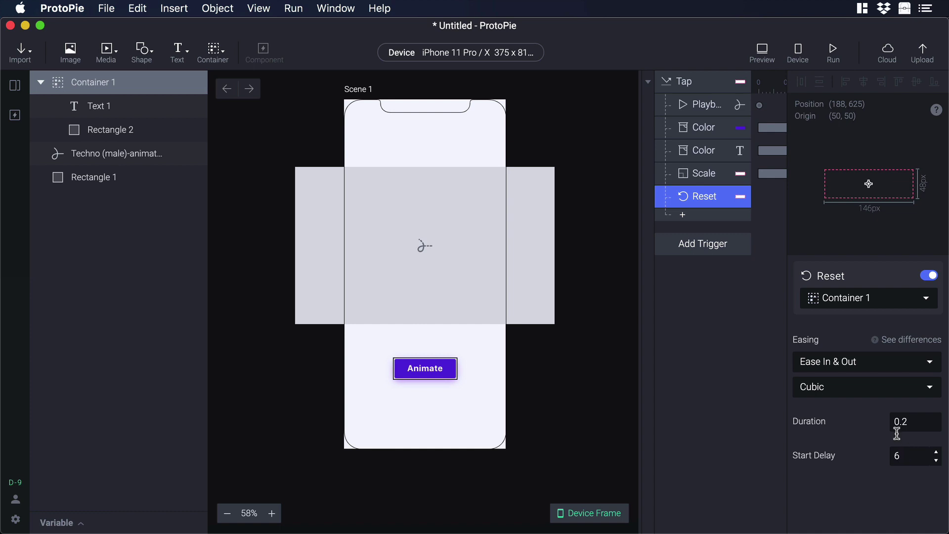
Add another Reset response targeting Rectangle 2 with a 6-second start delay
{"action": "left_click", "coordinate": [706, 216]}
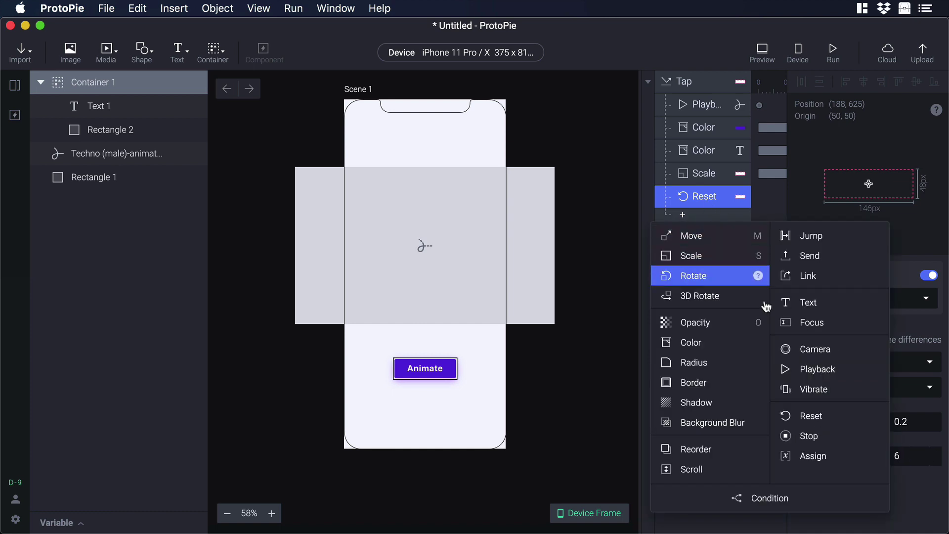
{"action": "left_click", "coordinate": [816, 416]}
{"action": "left_click", "coordinate": [864, 302]}
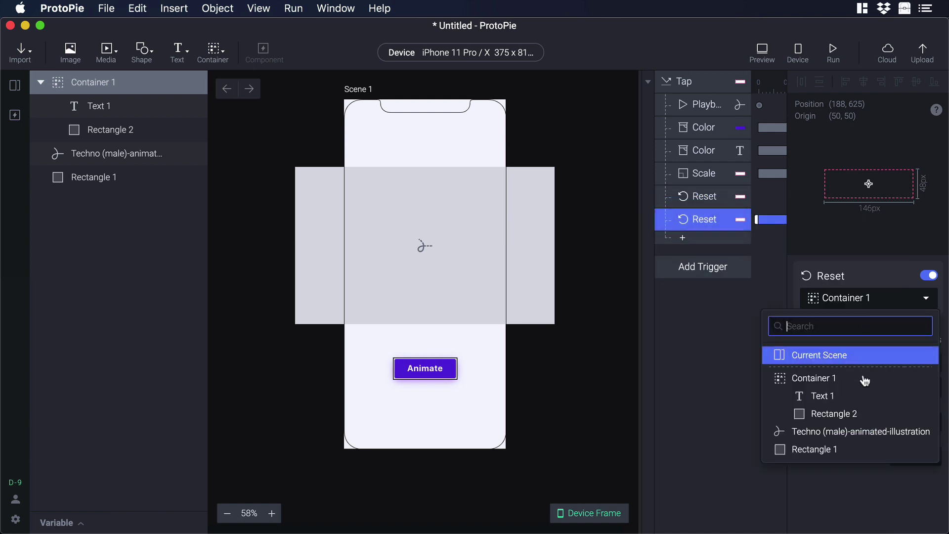
{"action": "left_click", "coordinate": [854, 414]}
{"action": "left_click", "coordinate": [904, 458]}
{"action": "key", "text": "BackSpace"}
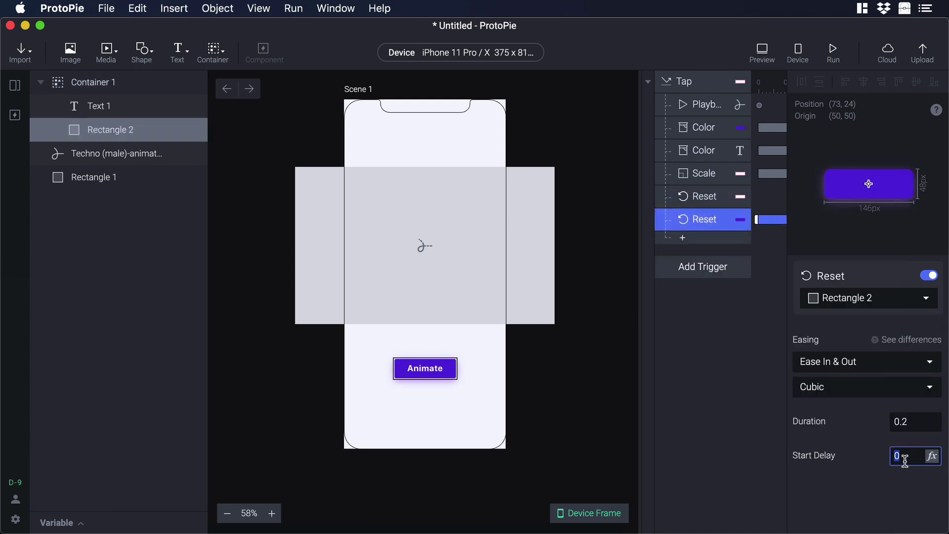
{"action": "type", "text": "6"}
{"action": "key", "text": "Return"}
Add a Reset response targeting Text 1 with a 6-second start delay
{"action": "left_click", "coordinate": [736, 242]}
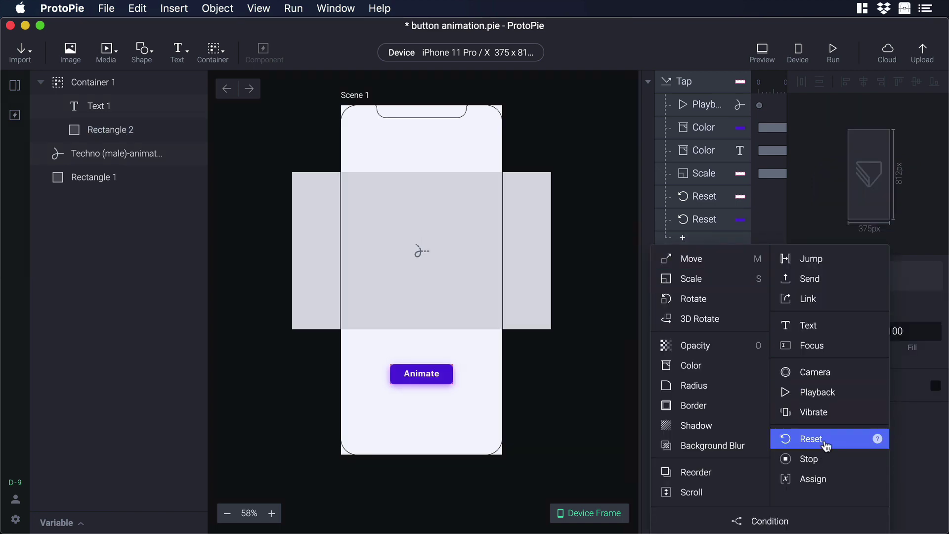
{"action": "left_click", "coordinate": [824, 439]}
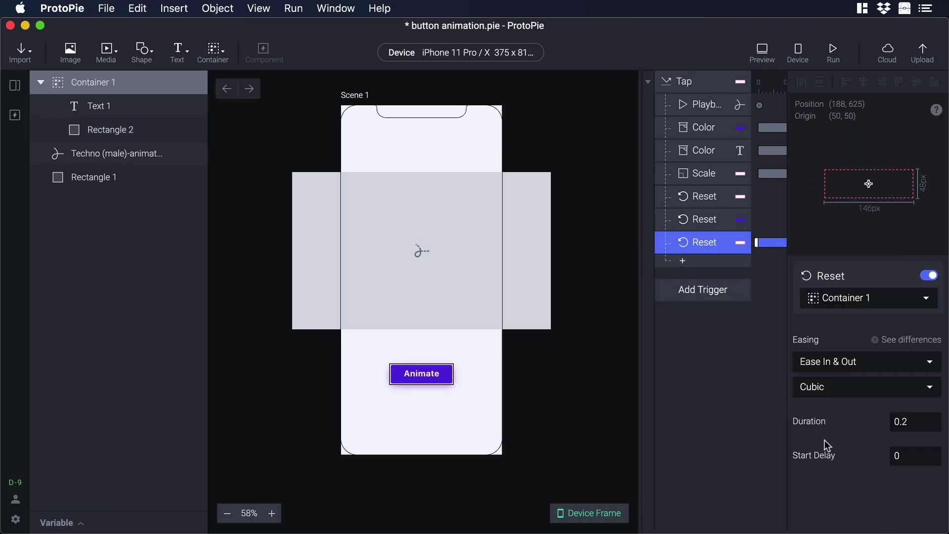
{"action": "left_click", "coordinate": [853, 297]}
{"action": "left_click", "coordinate": [774, 395]}
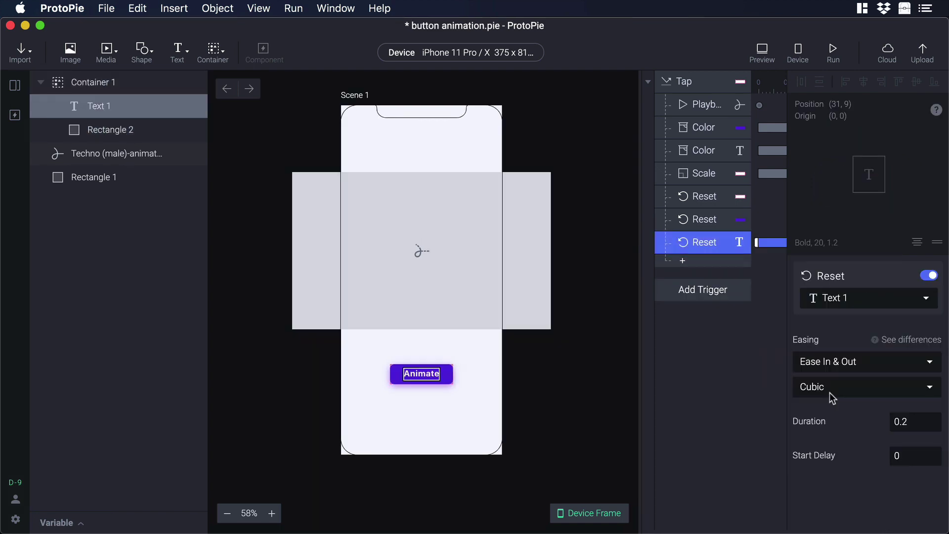
{"action": "left_click", "coordinate": [904, 453]}
{"action": "type", "text": "6"}
{"action": "key", "text": "Return"}
Add a Reset response for the Current Scene with a 6.2-second start delay
{"action": "left_click", "coordinate": [683, 262]}
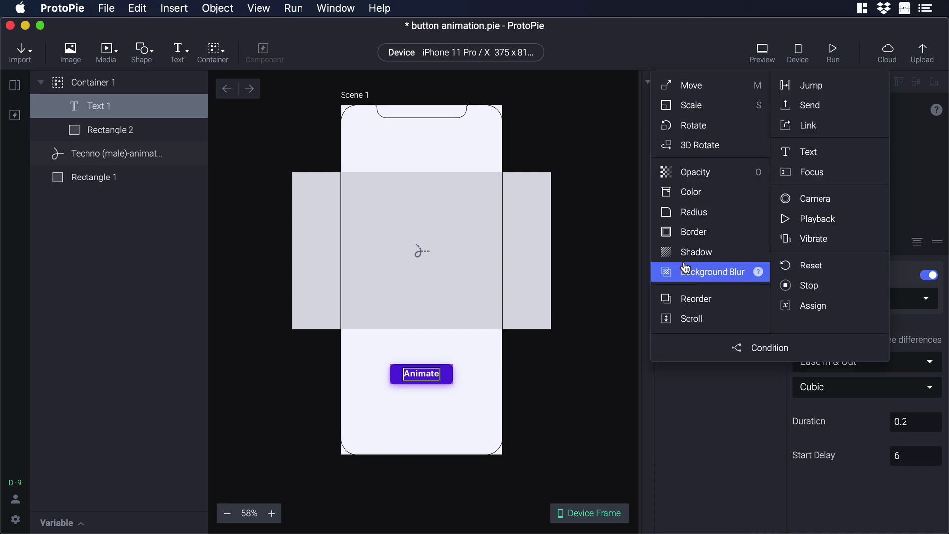
{"action": "left_click", "coordinate": [802, 264]}
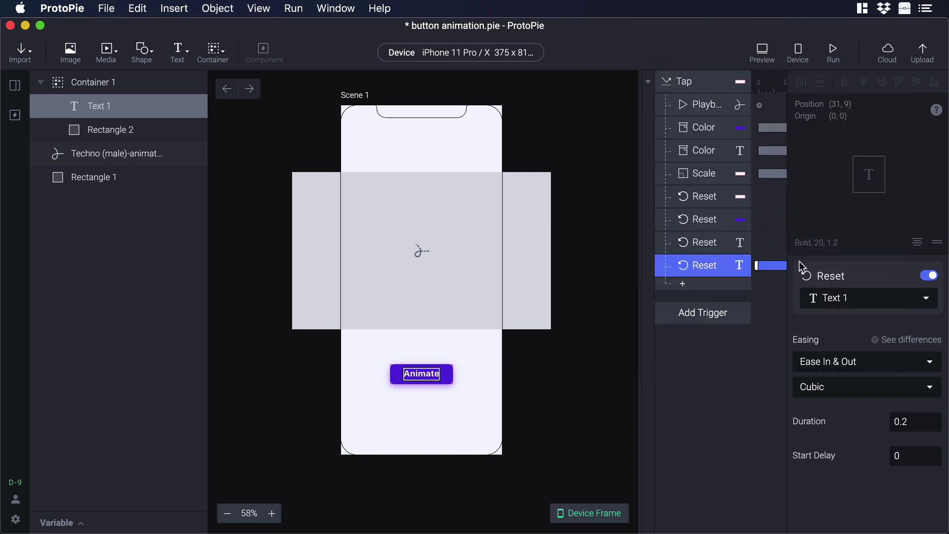
{"action": "left_click", "coordinate": [848, 299]}
{"action": "left_click", "coordinate": [841, 355]}
{"action": "left_click", "coordinate": [909, 339]}
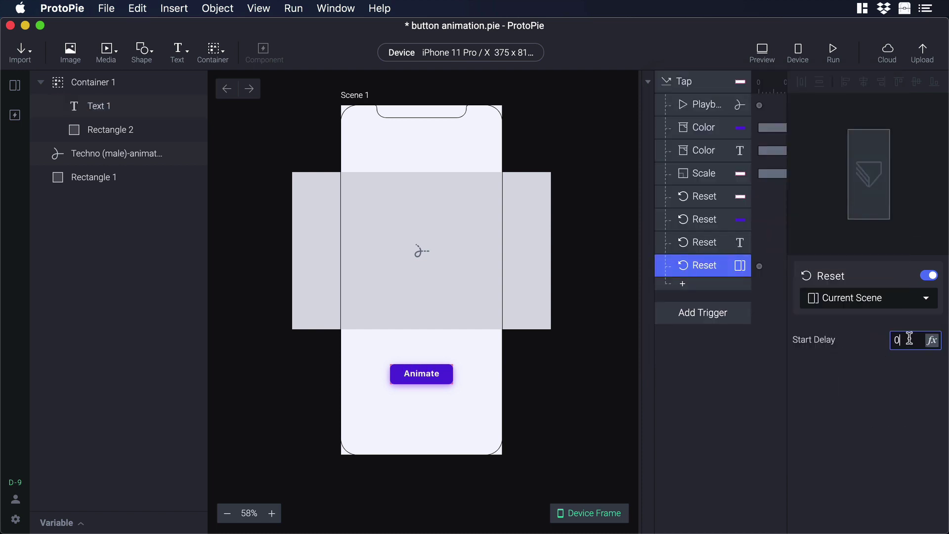
{"action": "type", "text": "6.2"}
{"action": "key", "text": "Return"}
{"action": "key", "text": "Return"}
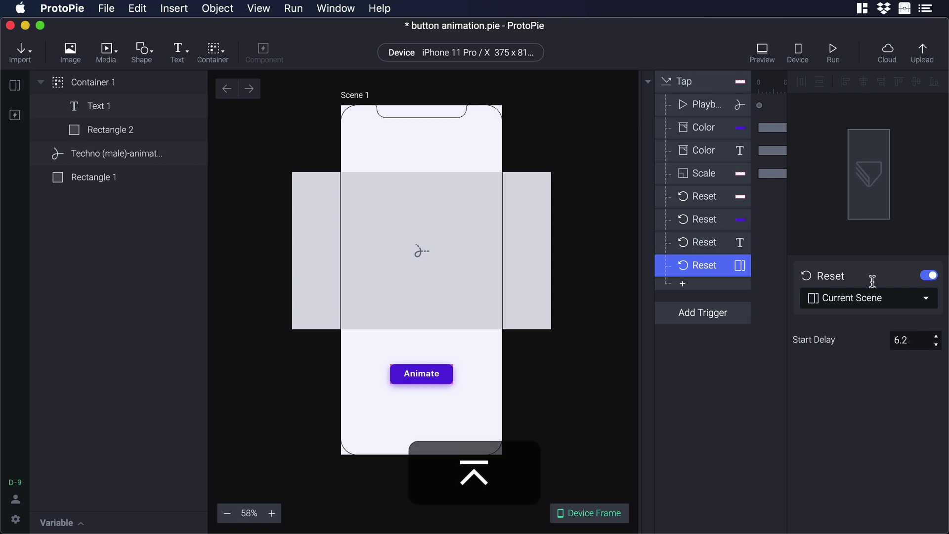
Run the prototype in Preview and tap Animate twice to test the animation and button change
{"action": "left_click", "coordinate": [765, 54]}
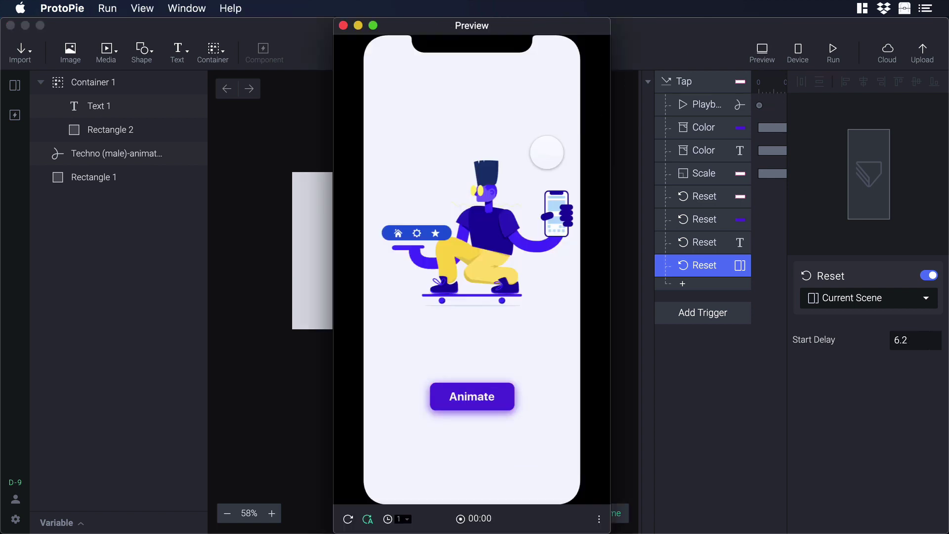
{"action": "left_click", "coordinate": [497, 398]}
{"action": "left_click", "coordinate": [486, 394]}
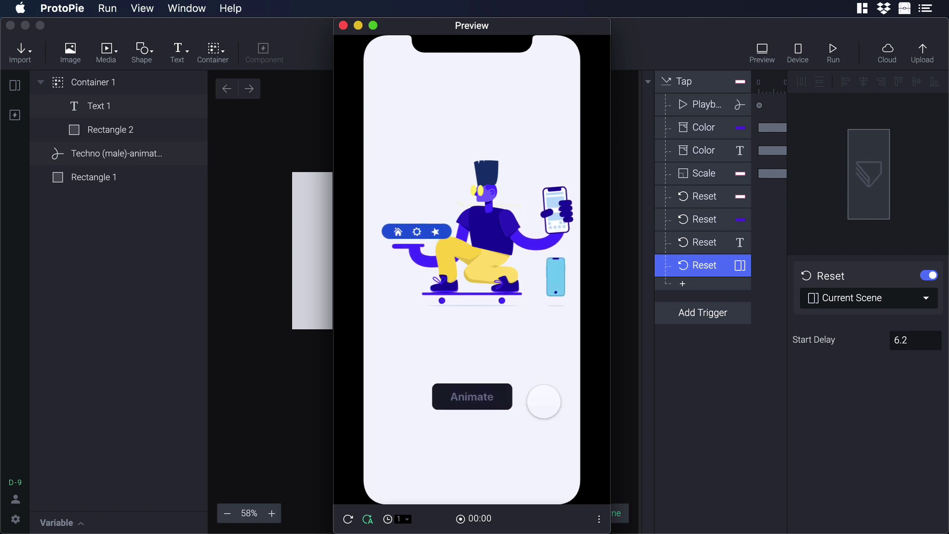